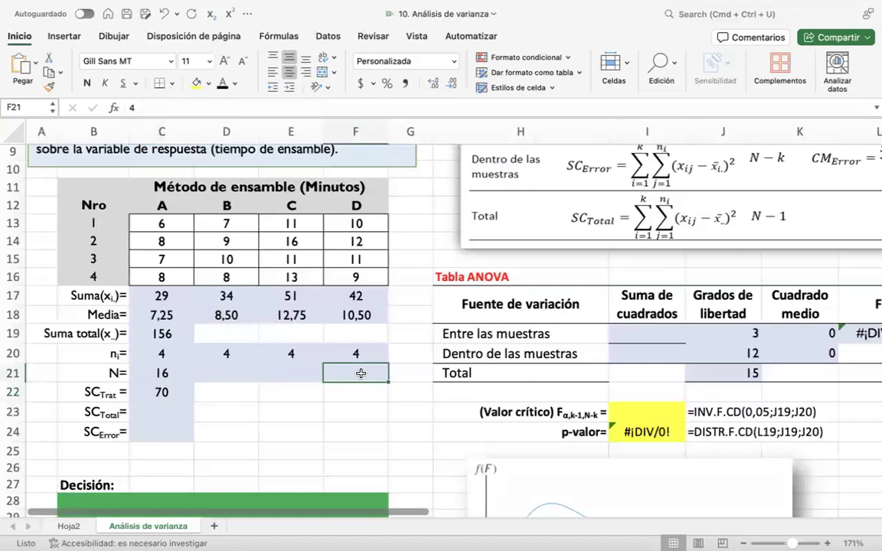
# - Enter the label k in cell E21 and apply the Número format to it
pyautogui.click(306, 377)
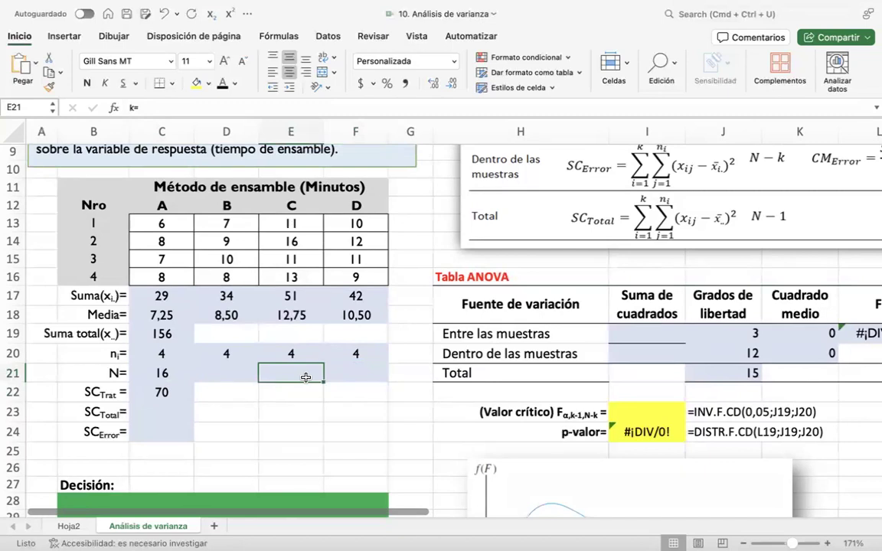
pyautogui.write('k')
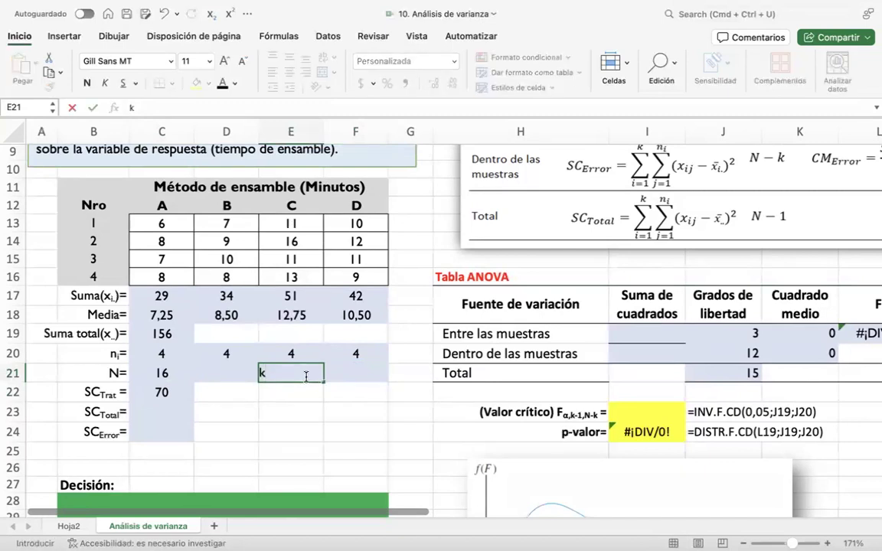
pyautogui.press('BackSpace')
pyautogui.press('Tab')
pyautogui.click(302, 375)
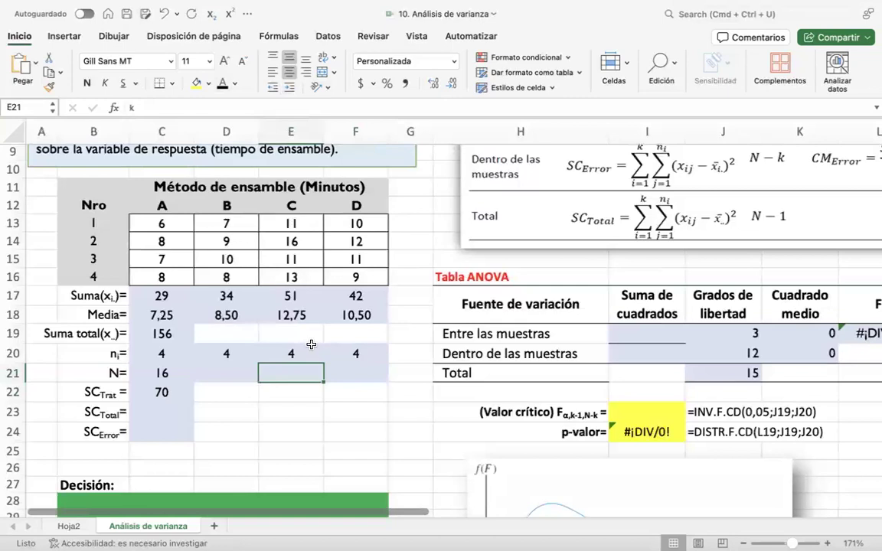
pyautogui.click(459, 61)
pyautogui.click(373, 102)
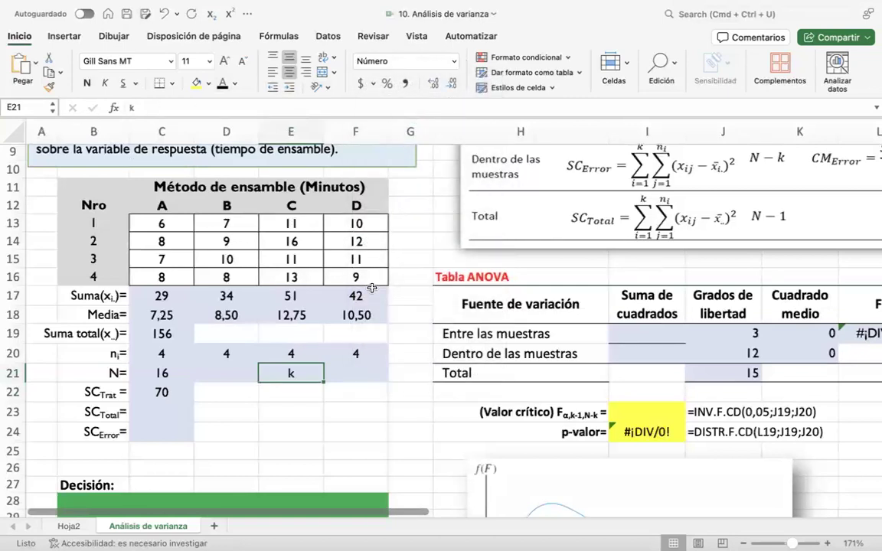
# - Apply the Número format to the value in cell F21, beside the k label
pyautogui.click(367, 372)
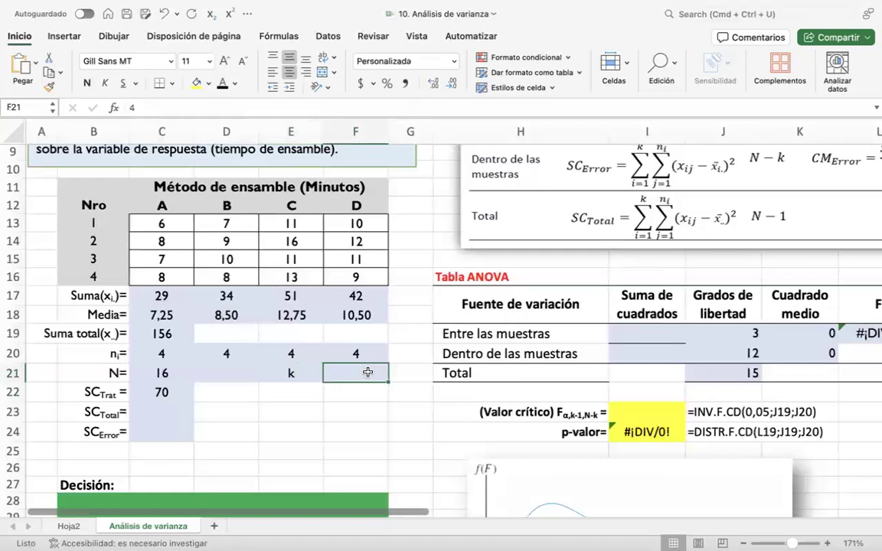
pyautogui.doubleClick(367, 373)
pyautogui.press('Escape')
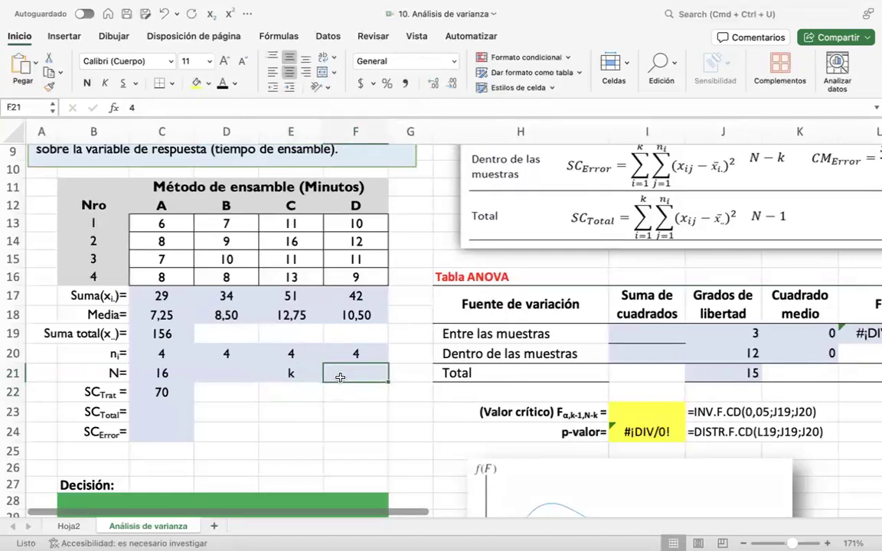
pyautogui.click(451, 61)
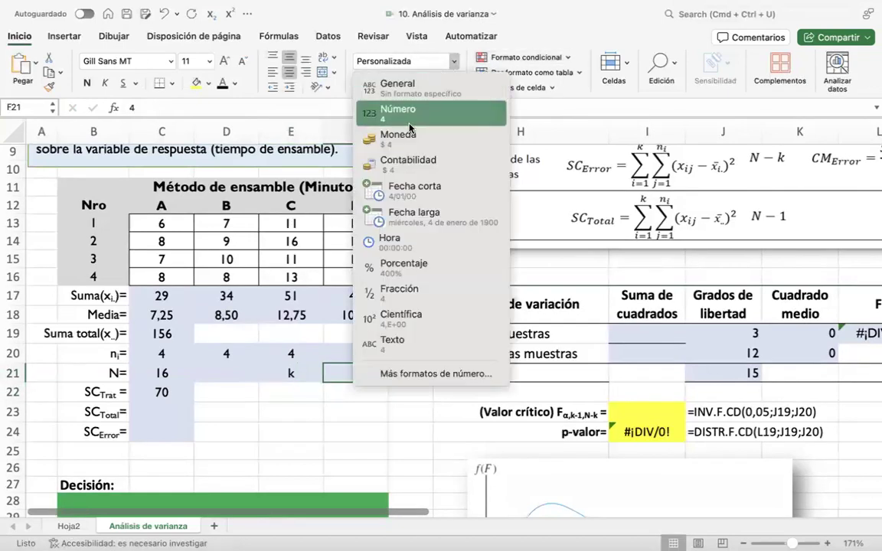
pyautogui.click(368, 110)
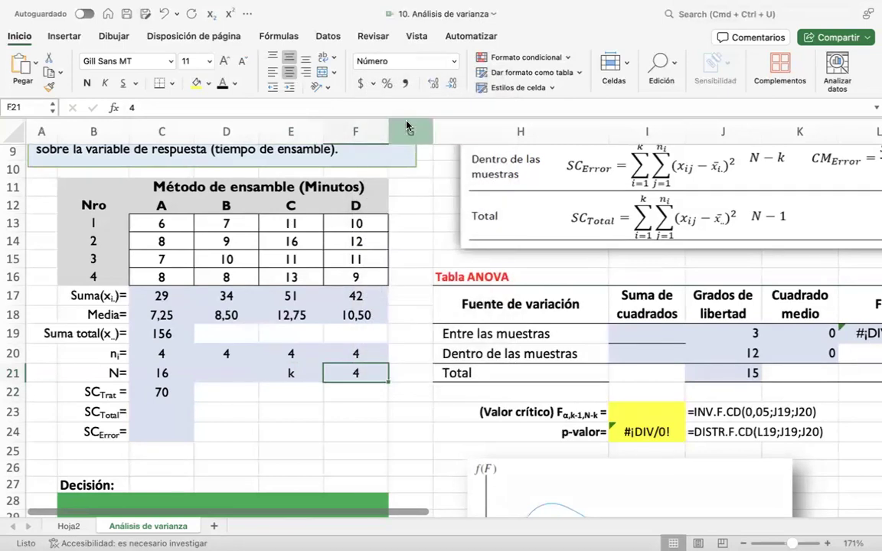
# - Check the SCTrat cell C22 against the one-factor ANOVA output on Hoja2, and return to the Análisis de varianza sheet
pyautogui.click(171, 392)
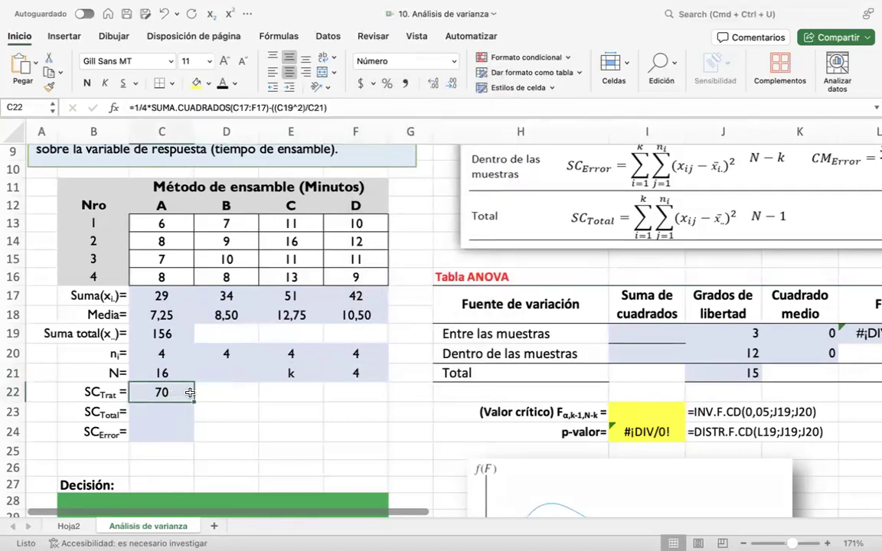
pyautogui.click(97, 532)
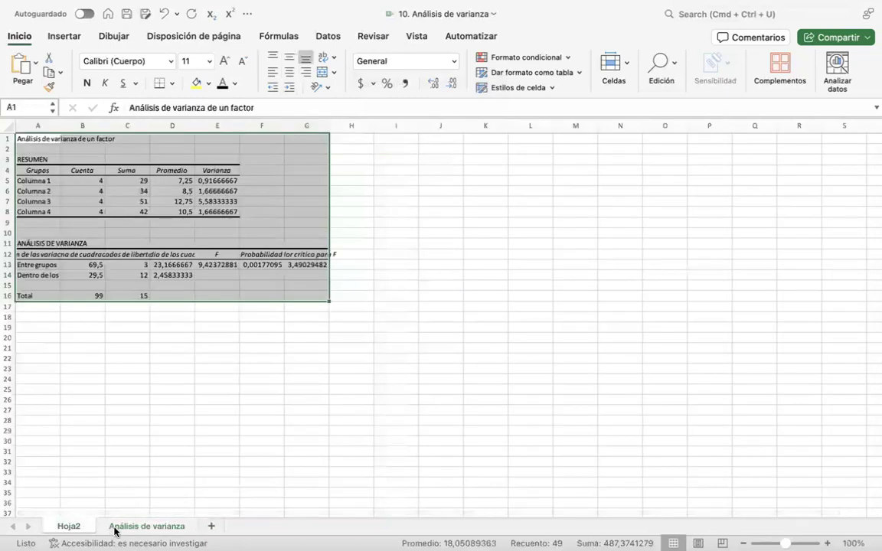
pyautogui.click(111, 529)
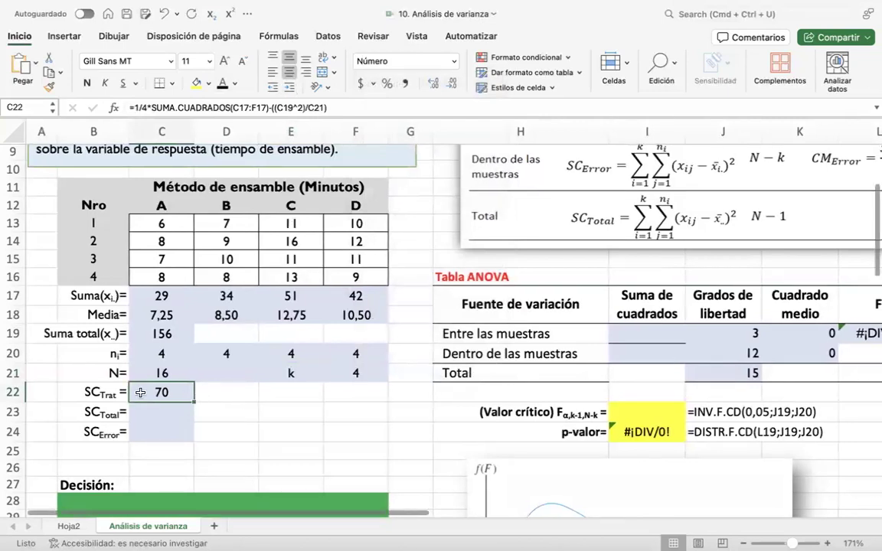
# - Begin a formula in cell D22 with =1/4*SUMA.CUADRADOS(C17:F17)-, using the column sums
pyautogui.click(220, 391)
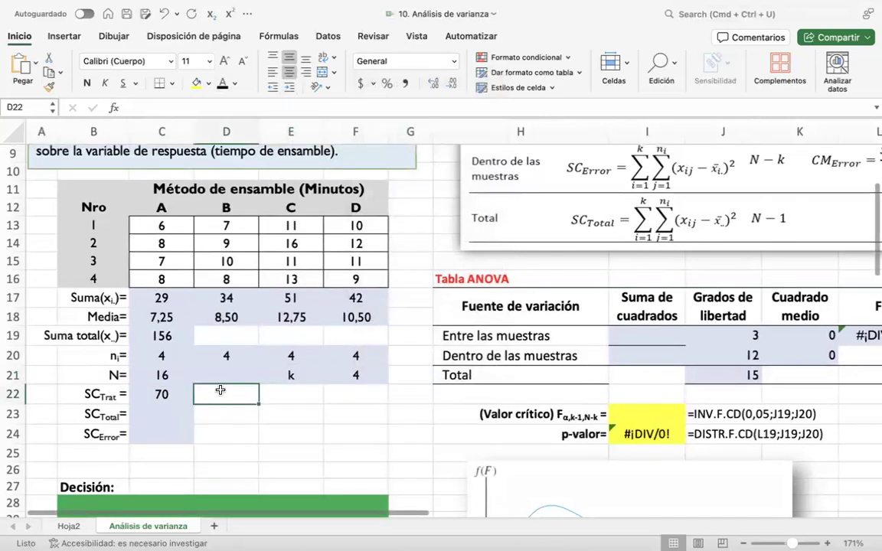
pyautogui.write('=')
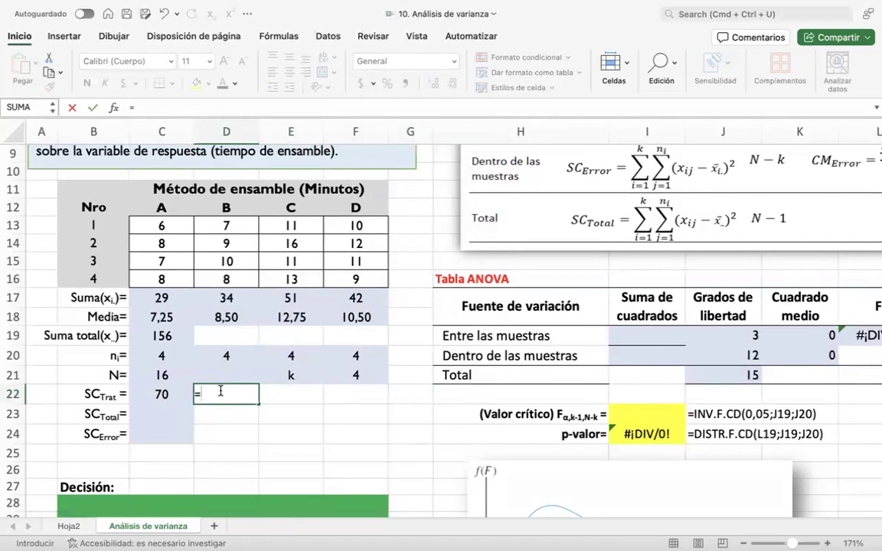
pyautogui.write('1/4')
pyautogui.write('*su')
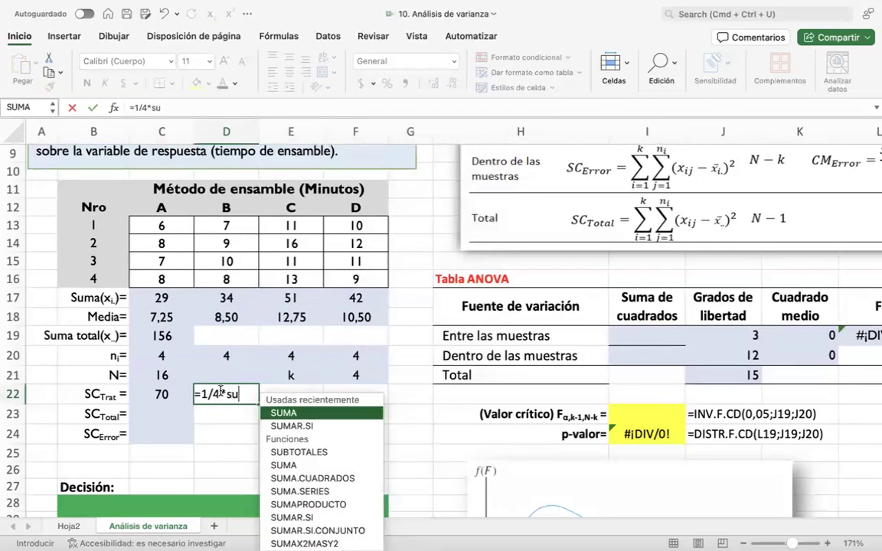
pyautogui.doubleClick(303, 475)
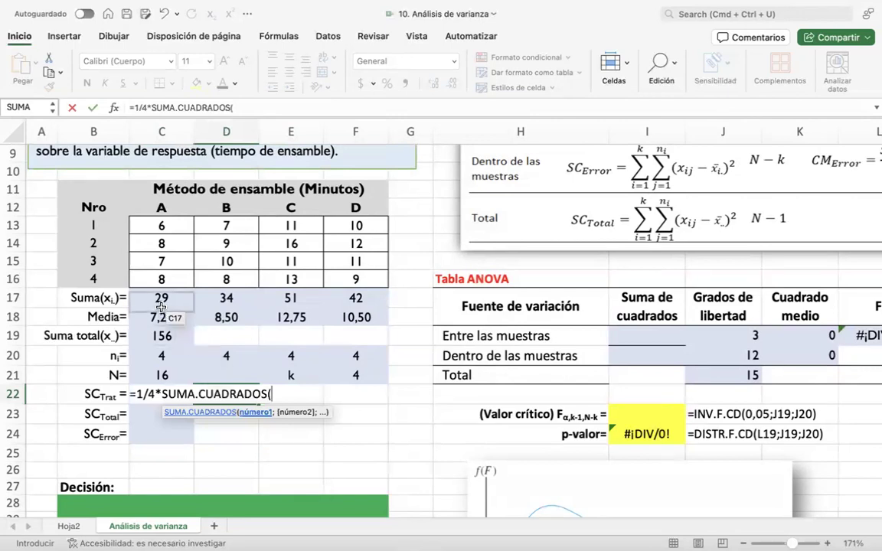
pyautogui.moveTo(158, 299); pyautogui.dragTo(339, 303)
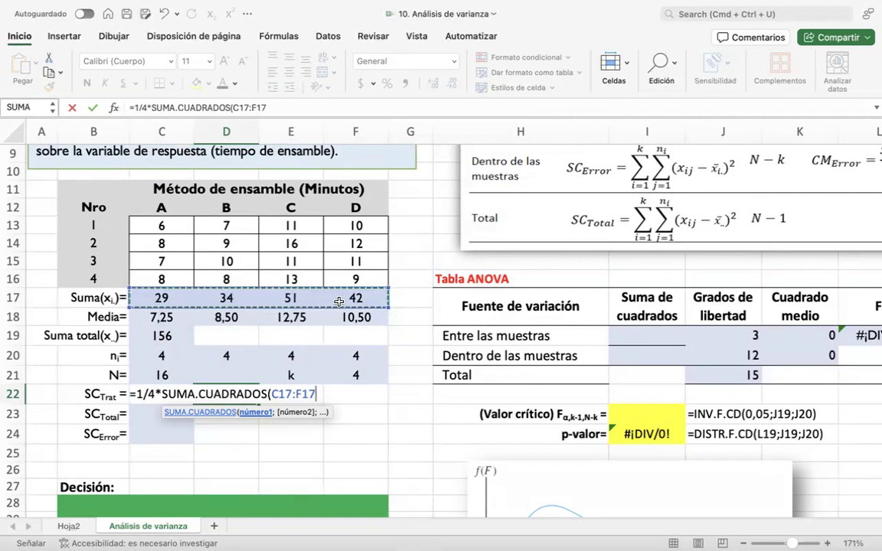
pyautogui.write(')-')
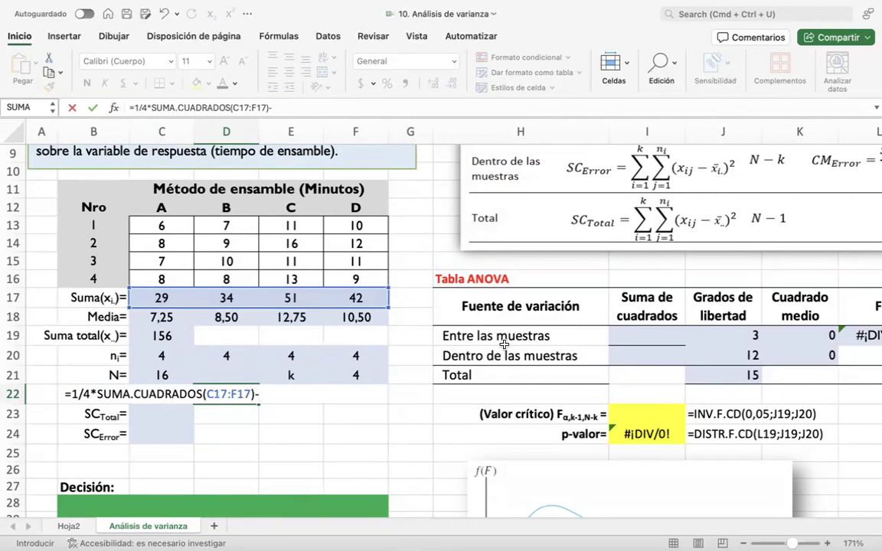
# - Consult the simplified SCTrat formula and extend the D22 formula with the squared grand total, ((C19^2)
pyautogui.hscroll(5, 454, 311)
pyautogui.hscroll(5, 505, 345)
pyautogui.scroll(4, 506, 344)
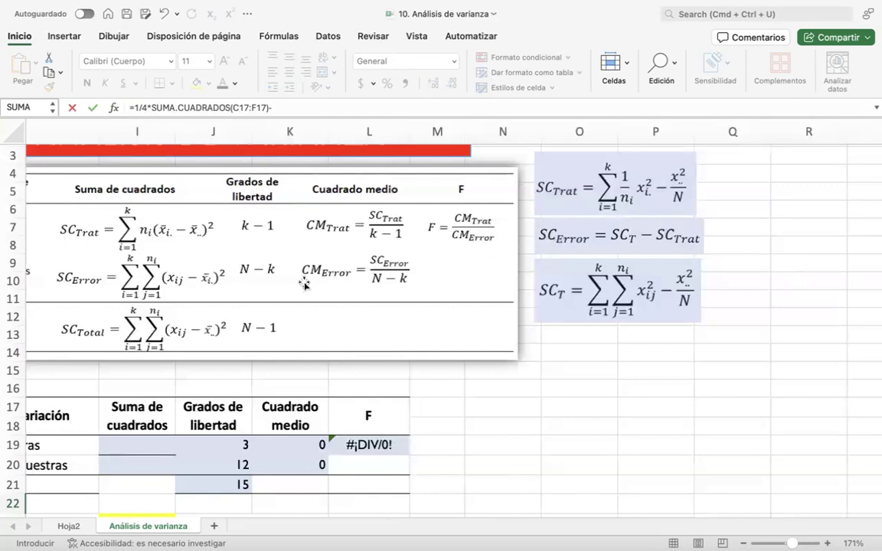
pyautogui.hscroll(-5, 303, 279)
pyautogui.hscroll(-5, 299, 283)
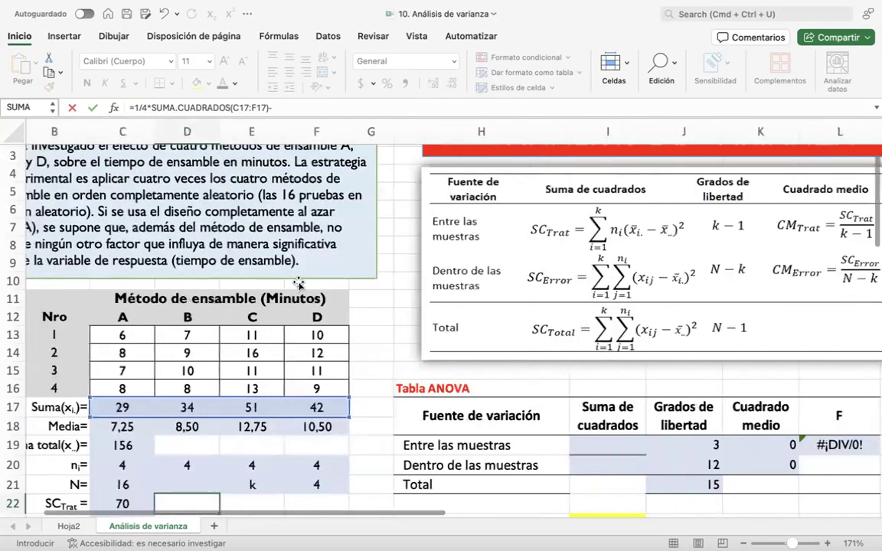
pyautogui.scroll(-2, 298, 283)
pyautogui.hscroll(-1, 299, 283)
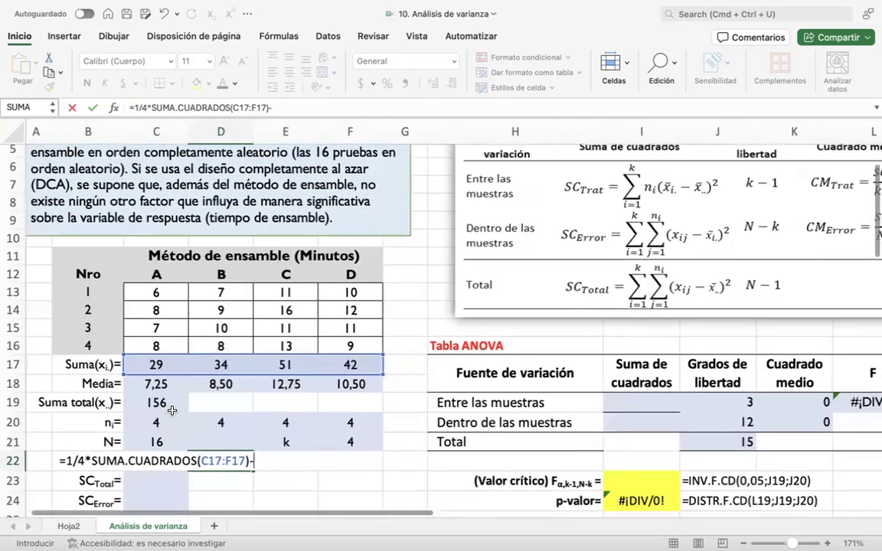
pyautogui.scroll(-1, 172, 411)
pyautogui.write('(')
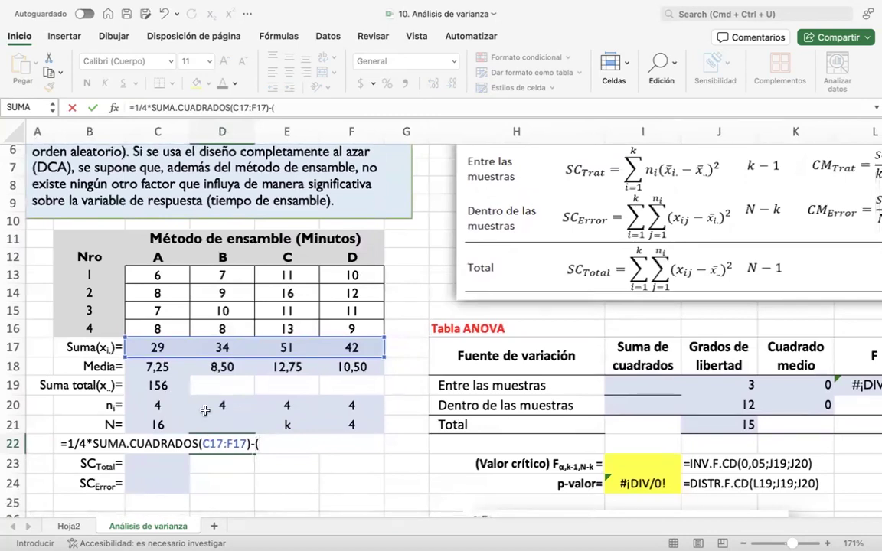
pyautogui.hscroll(-1, 178, 394)
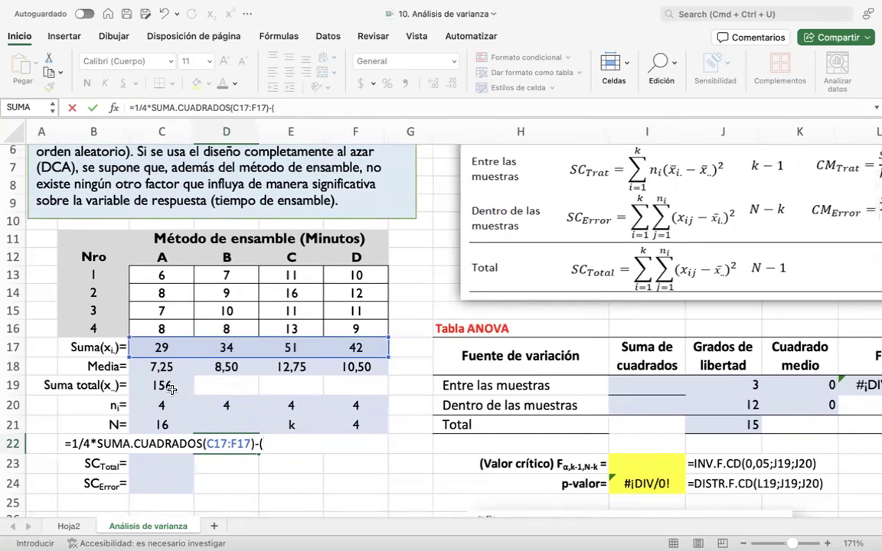
pyautogui.click(158, 385)
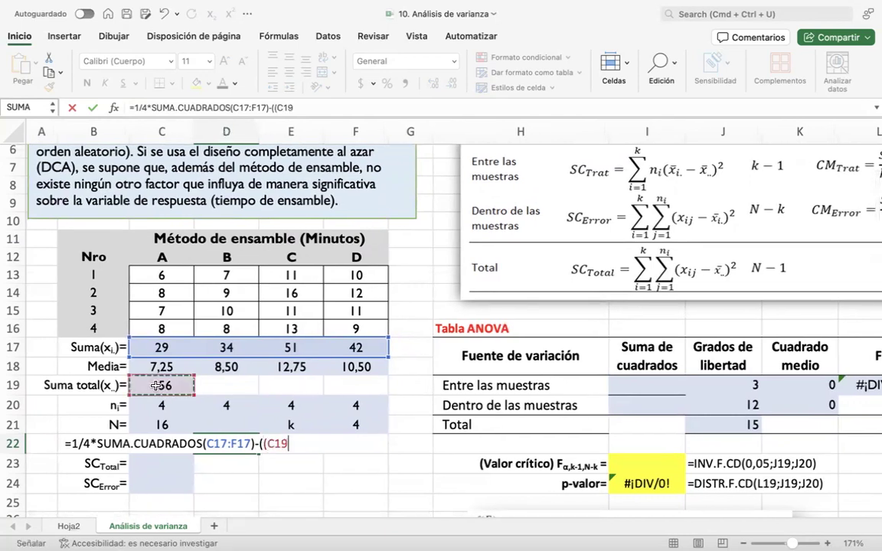
pyautogui.write('^2')
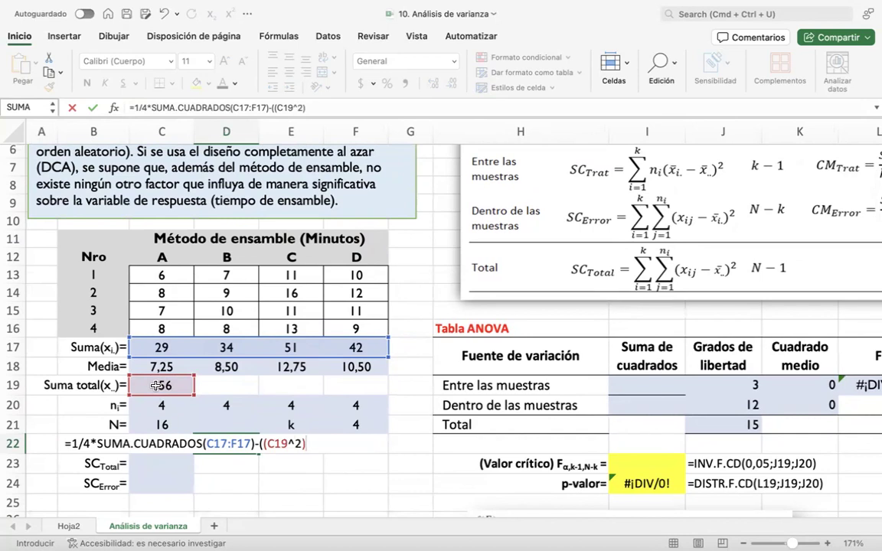
# - Complete the D22 formula by dividing the squared total by 16, closing the parenthesis and committing the entry
pyautogui.hscroll(10, 157, 385)
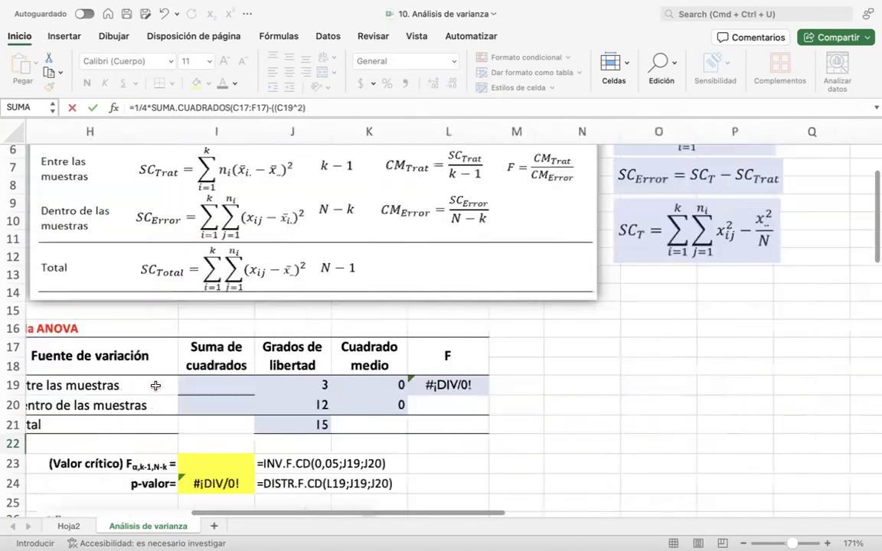
pyautogui.scroll(5, 532, 307)
pyautogui.scroll(-5, 531, 306)
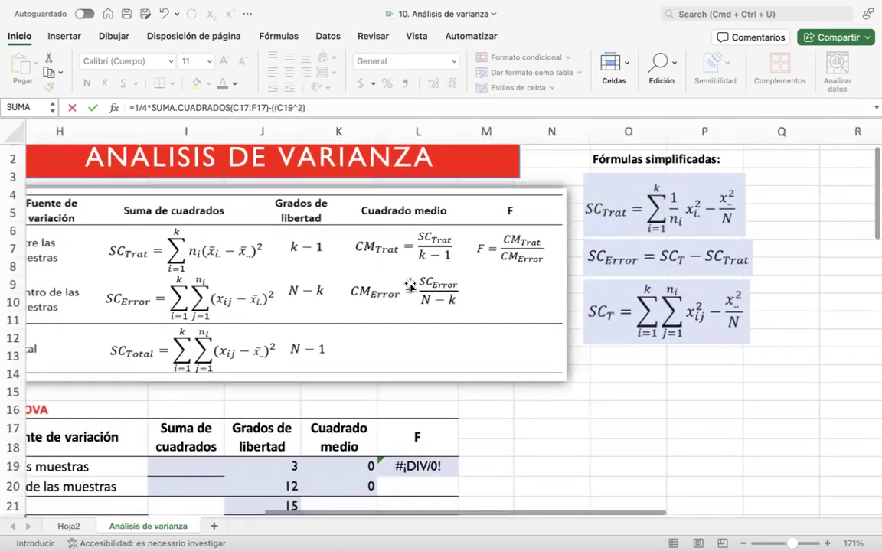
pyautogui.hscroll(-8, 490, 290)
pyautogui.scroll(-2, 397, 284)
pyautogui.hscroll(-5, 398, 285)
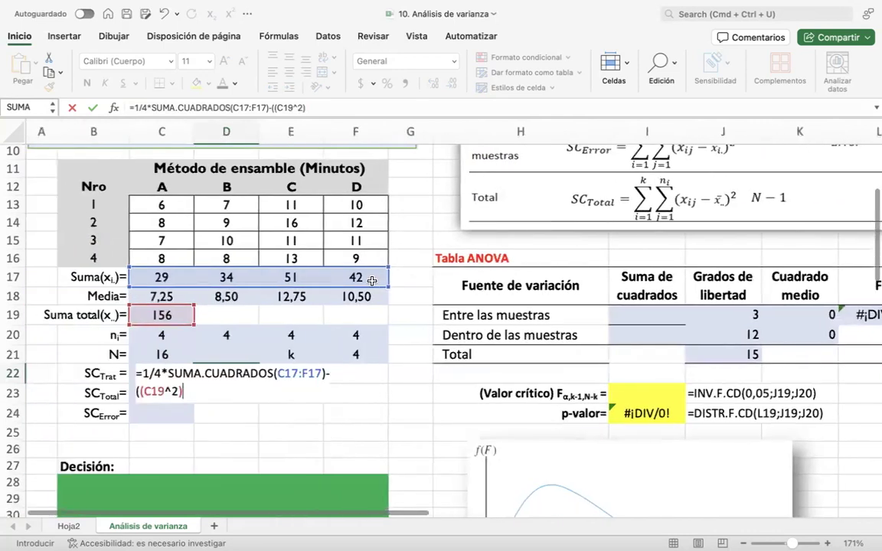
pyautogui.write('16')
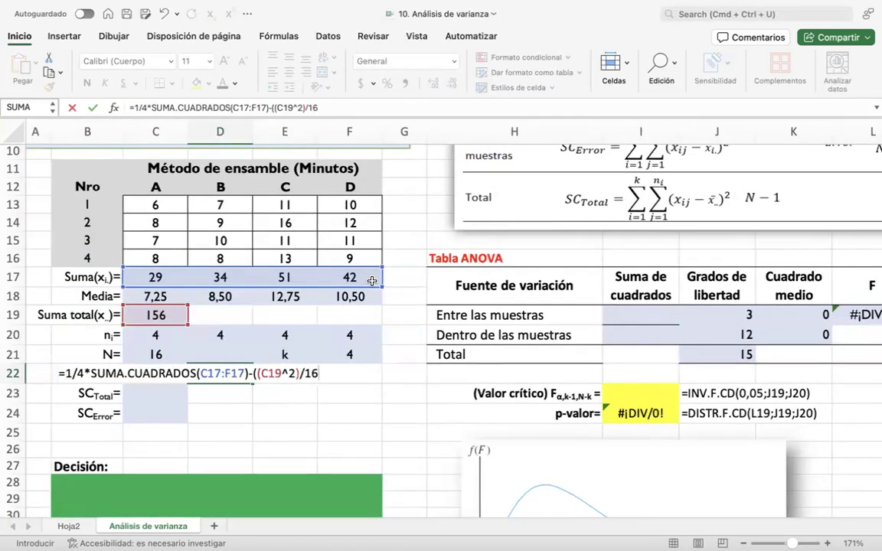
pyautogui.write(')')
pyautogui.click(238, 388)
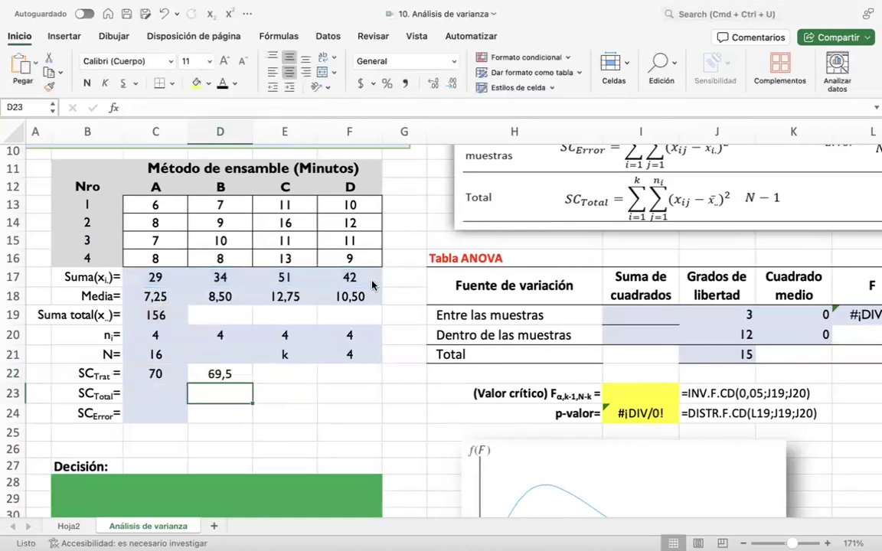
# - Show the SCTrat value in cell C22 with one decimal place
pyautogui.click(155, 374)
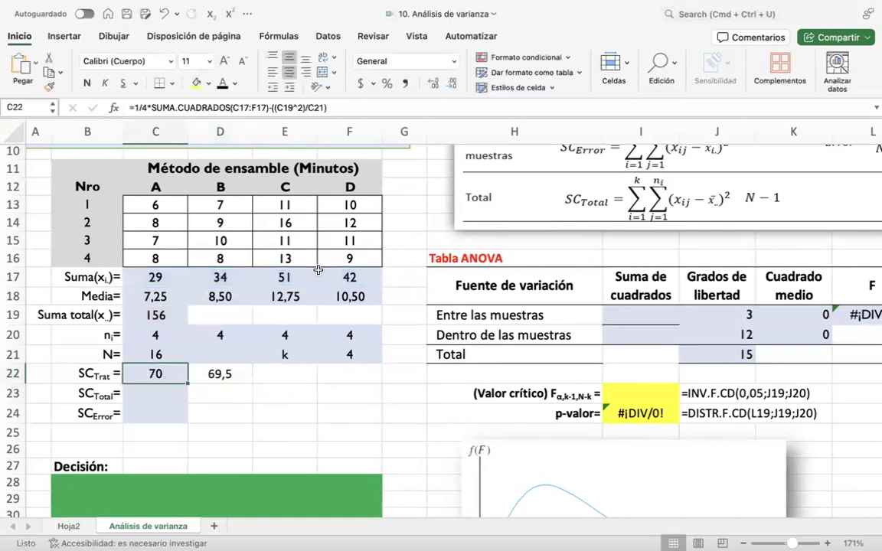
pyautogui.click(300, 372)
pyautogui.click(153, 374)
pyautogui.click(438, 86)
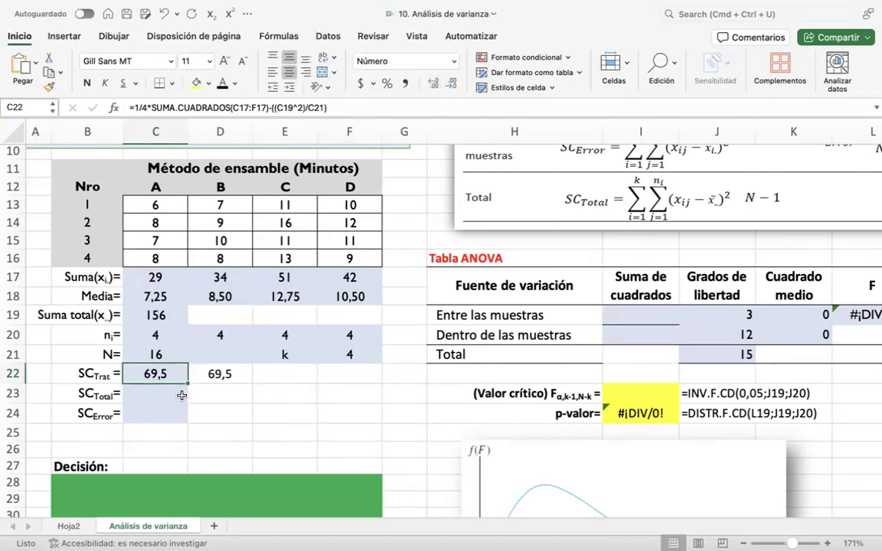
# - Examine the simplified SCError and SCT formulas alongside the ANOVA formula table
pyautogui.scroll(-1, 154, 398)
pyautogui.hscroll(3, 96, 396)
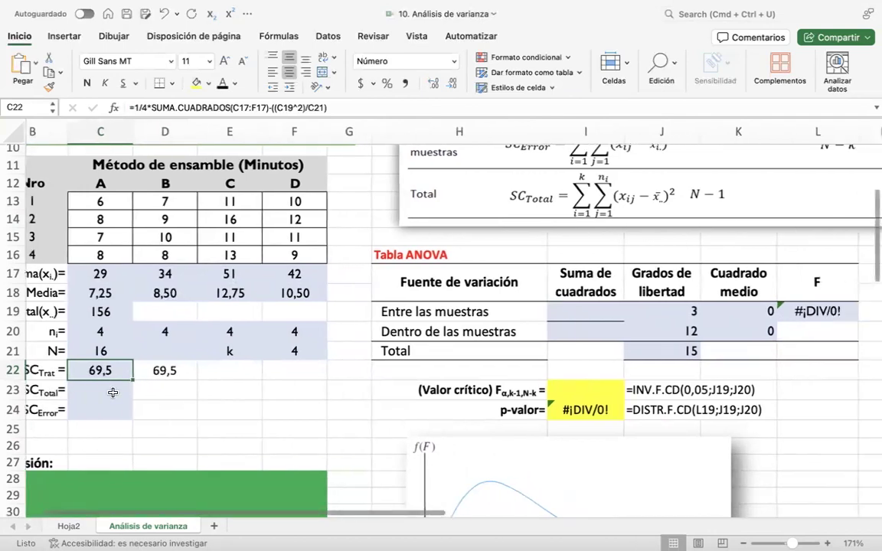
pyautogui.scroll(10, 114, 387)
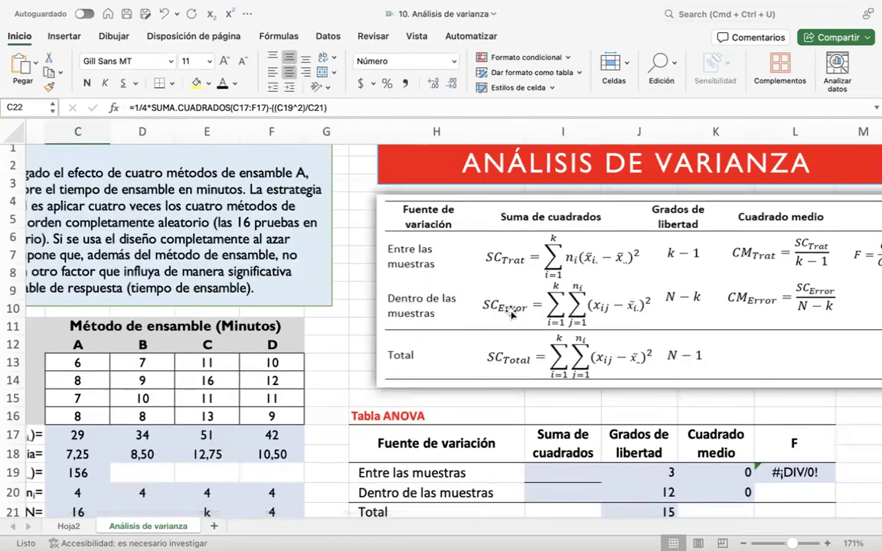
pyautogui.scroll(-3, 351, 286)
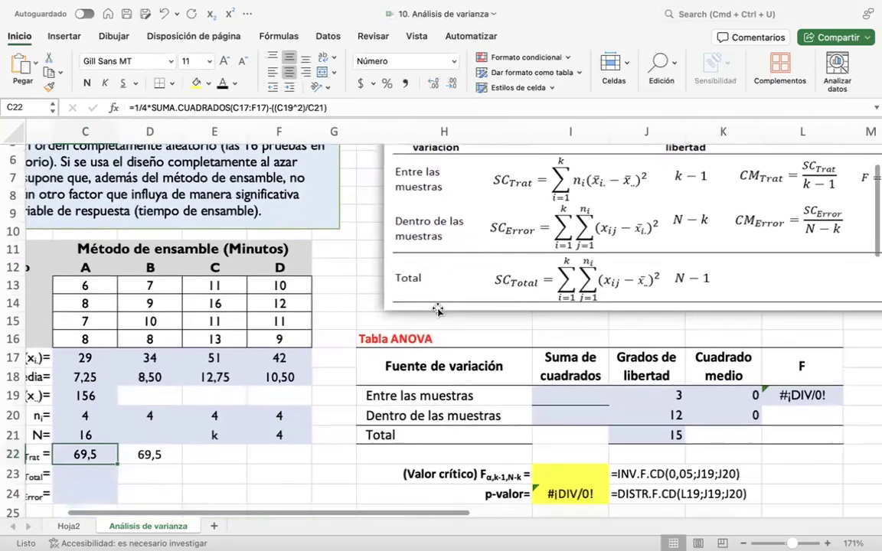
pyautogui.scroll(2, 439, 306)
pyautogui.hscroll(5, 439, 307)
pyautogui.hscroll(1, 455, 310)
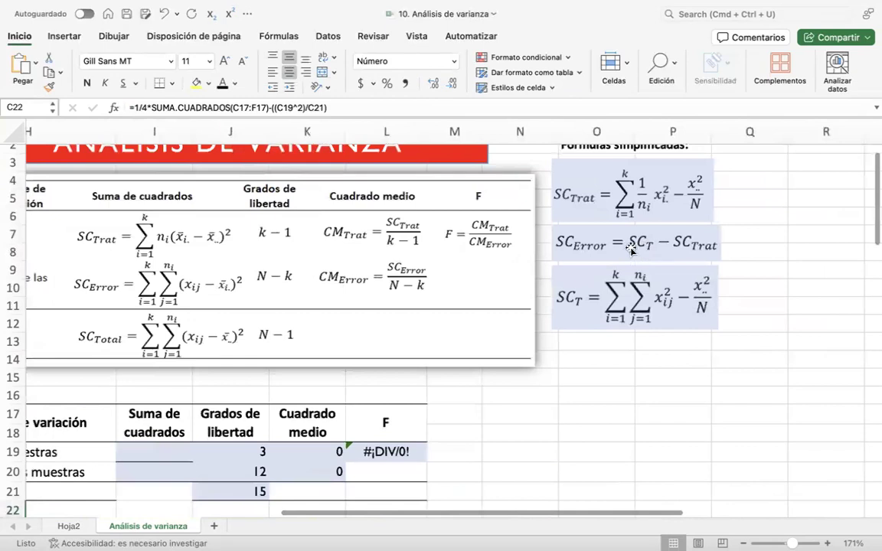
pyautogui.hscroll(-2, 339, 301)
pyautogui.hscroll(-5, 339, 301)
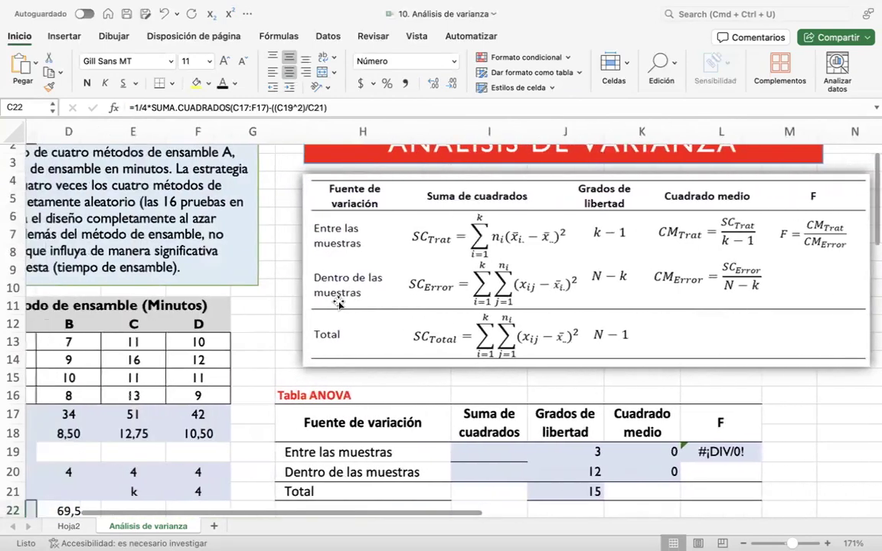
pyautogui.scroll(-5, 339, 301)
pyautogui.scroll(2, 214, 295)
pyautogui.scroll(1, 213, 296)
pyautogui.hscroll(-1, 207, 298)
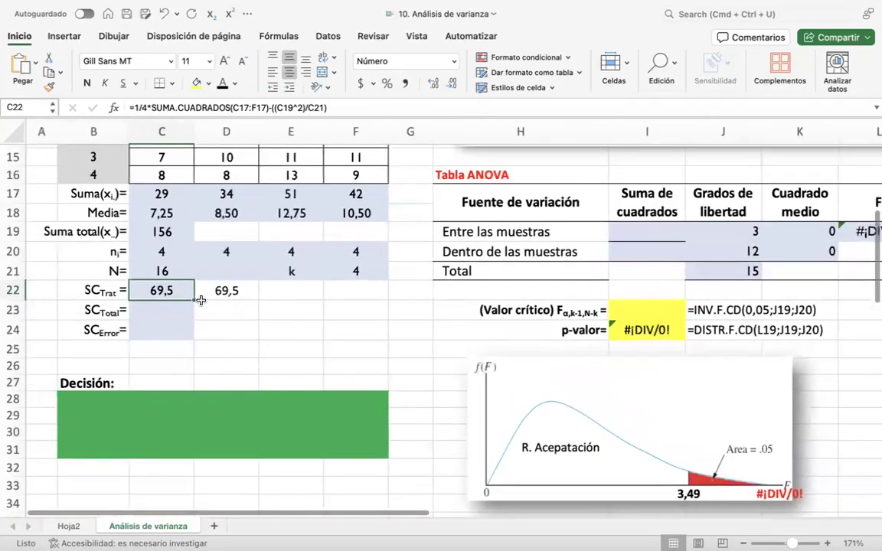
# - Examine the existing SCTotal formula in cell C23 and compare it with the simplified SCT formula
pyautogui.click(163, 313)
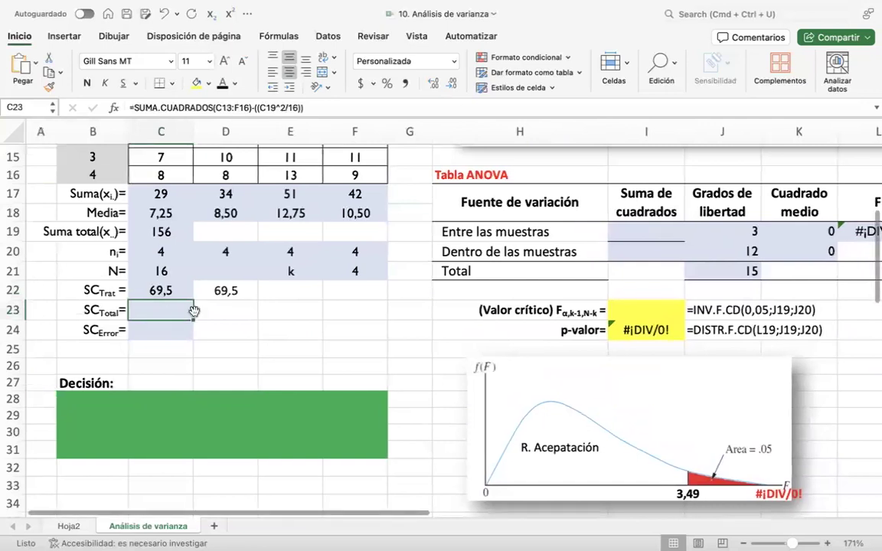
pyautogui.scroll(2, 204, 307)
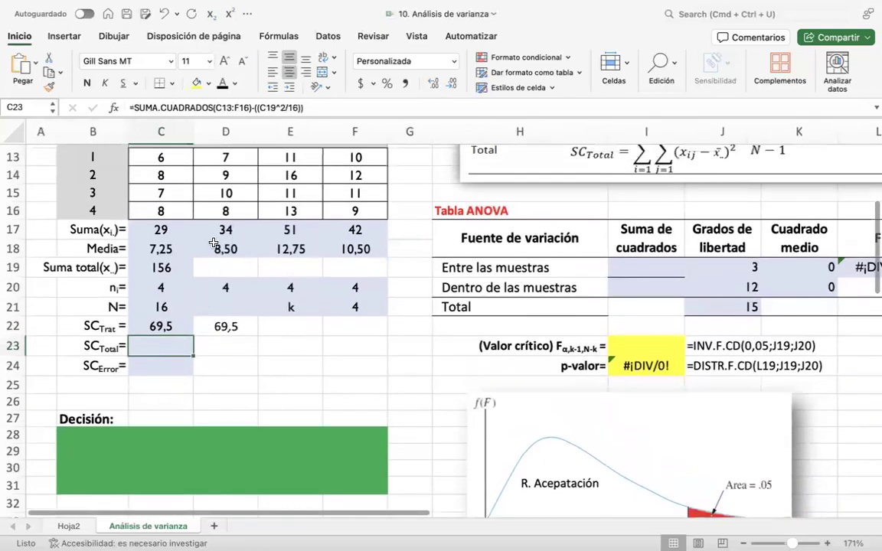
pyautogui.scroll(2, 230, 200)
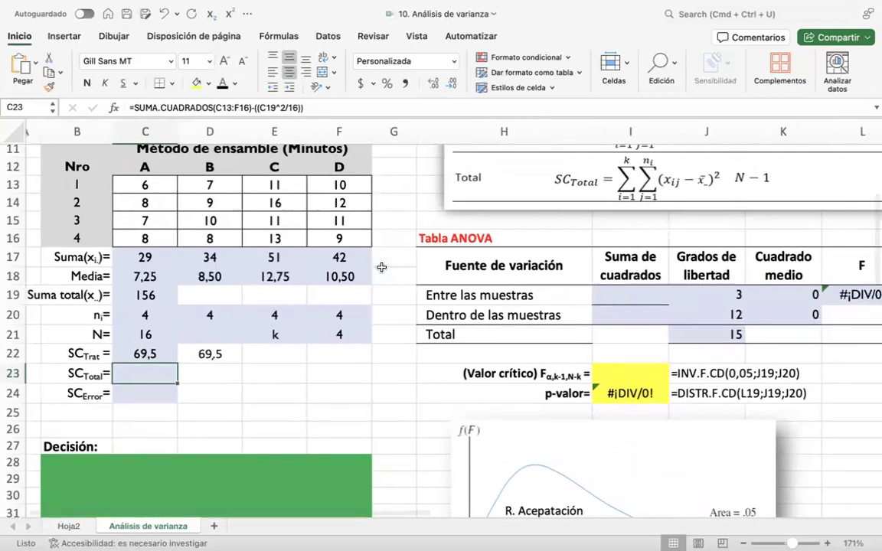
pyautogui.hscroll(10, 379, 275)
pyautogui.scroll(5, 381, 266)
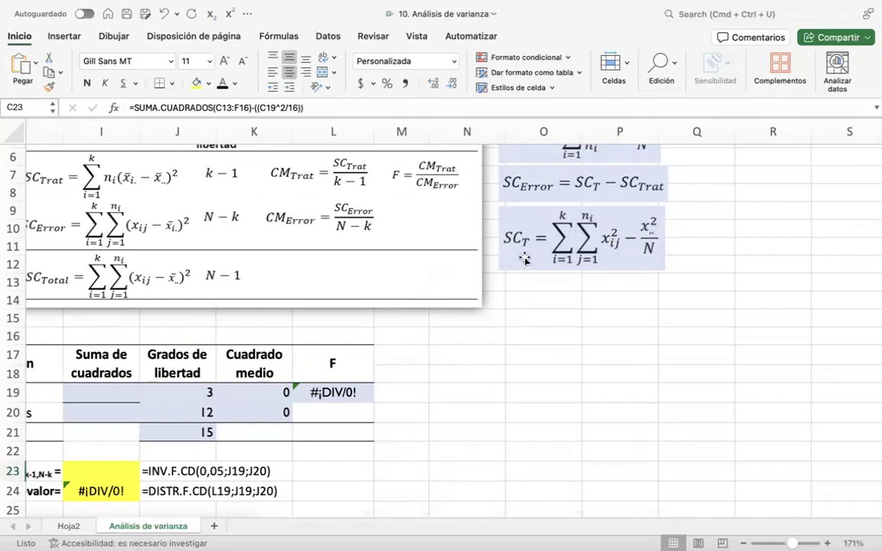
pyautogui.scroll(2, 593, 248)
pyautogui.scroll(1, 593, 247)
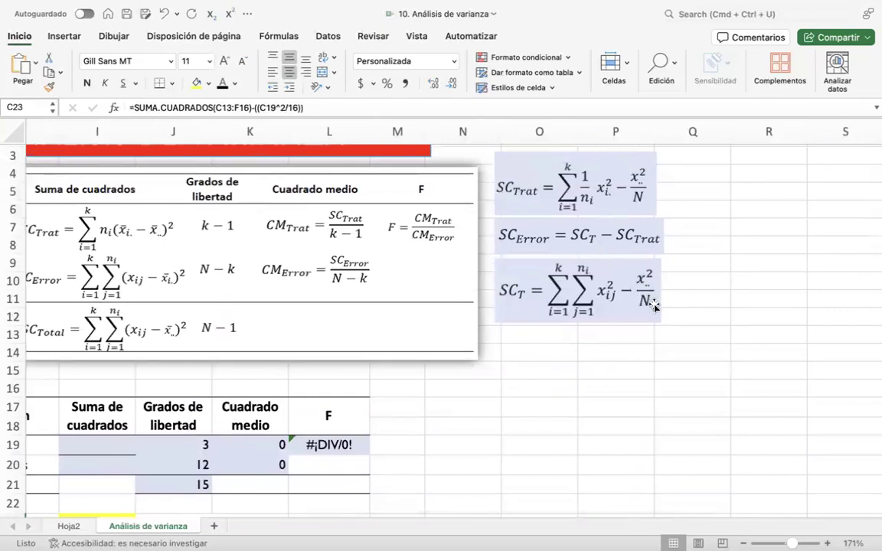
pyautogui.hscroll(-5, 532, 317)
pyautogui.hscroll(-2, 517, 317)
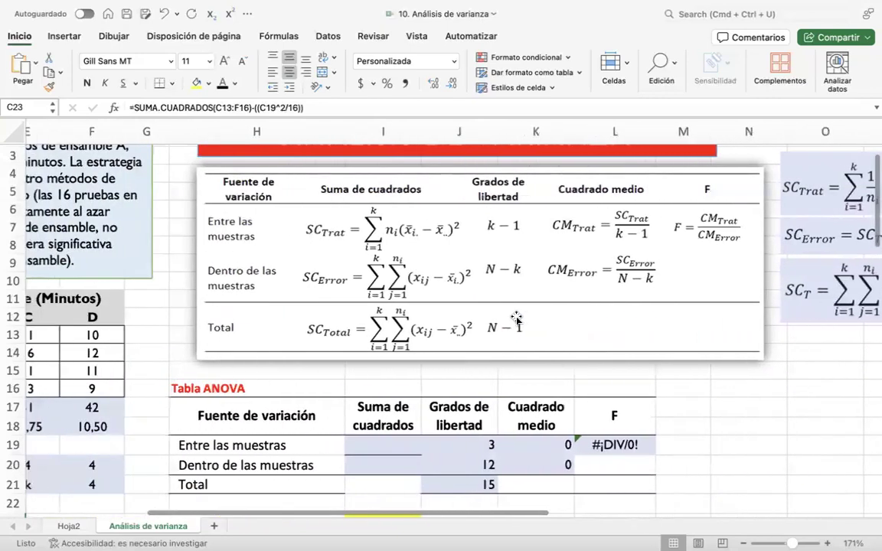
pyautogui.hscroll(-5, 420, 311)
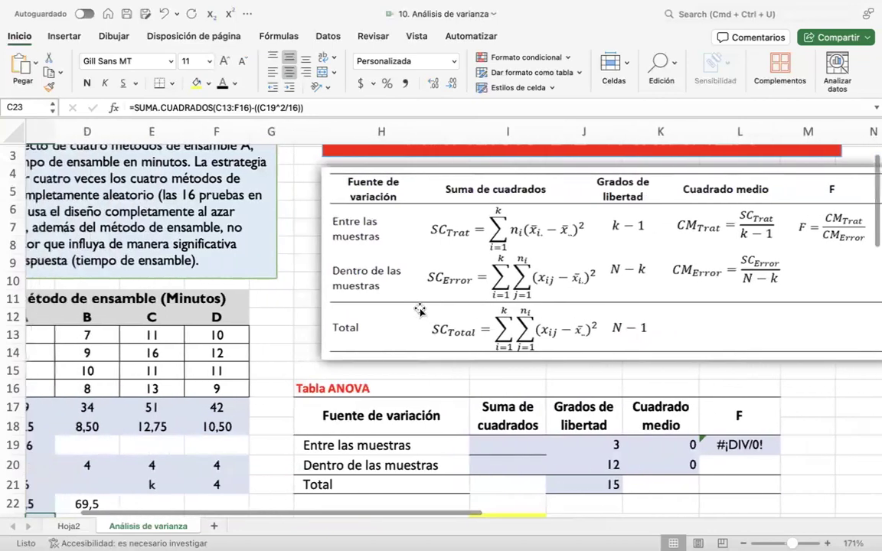
pyautogui.scroll(-5, 400, 308)
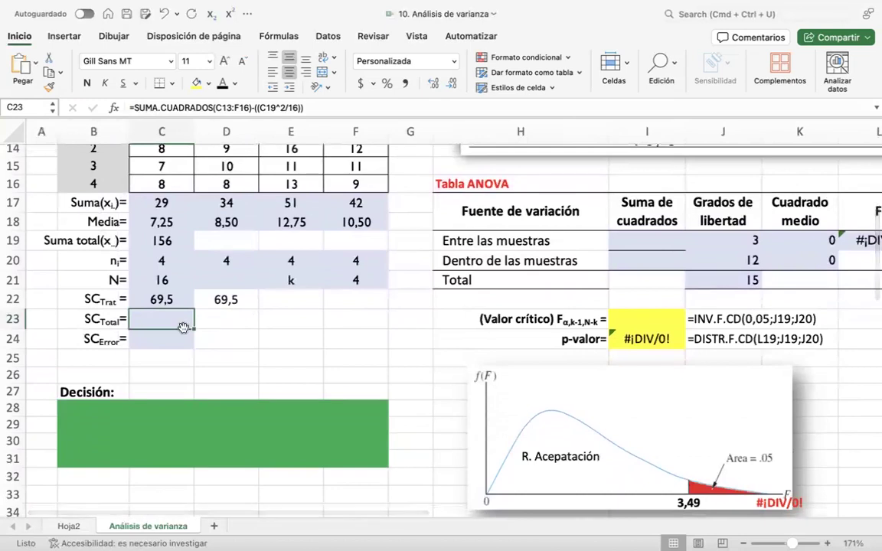
# - Begin a formula in cell D23 with the SUMA.CUADRADOS function
pyautogui.click(219, 321)
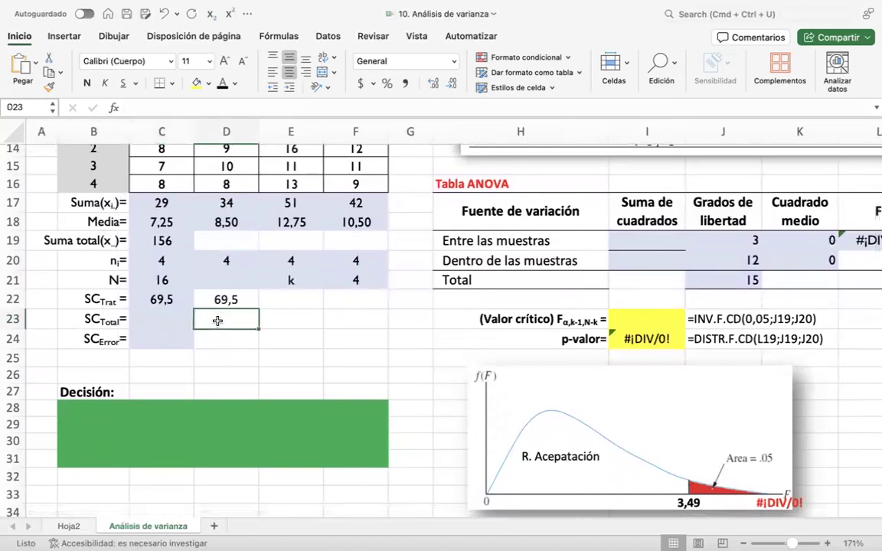
pyautogui.write('=suma')
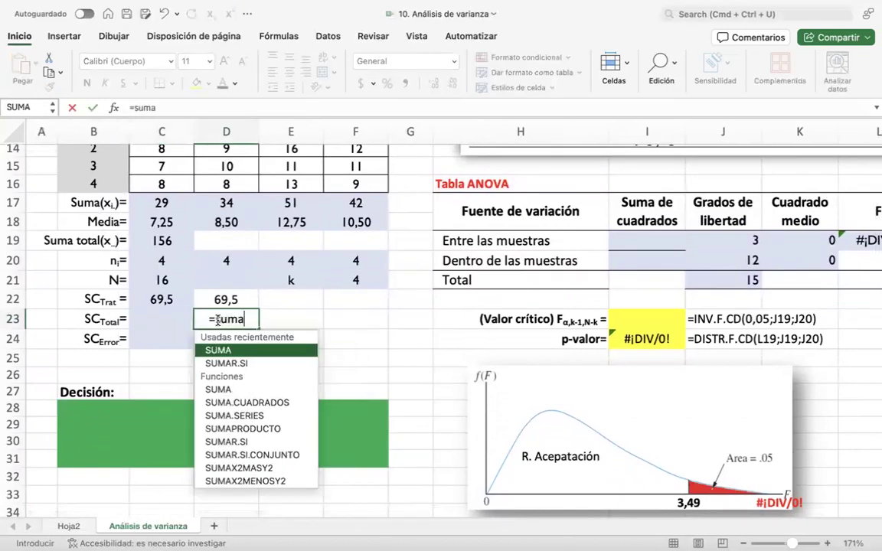
pyautogui.scroll(1, 252, 394)
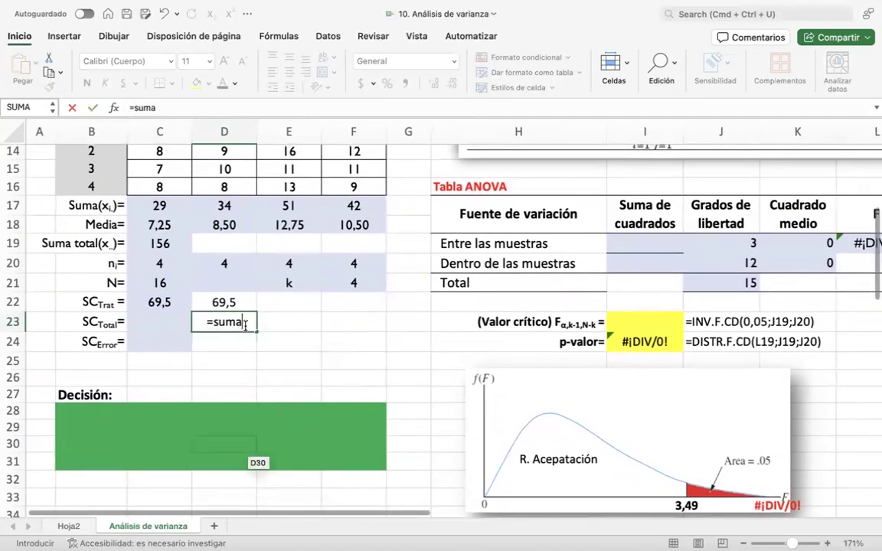
pyautogui.press('BackSpace')
pyautogui.press('BackSpace')
pyautogui.press('BackSpace')
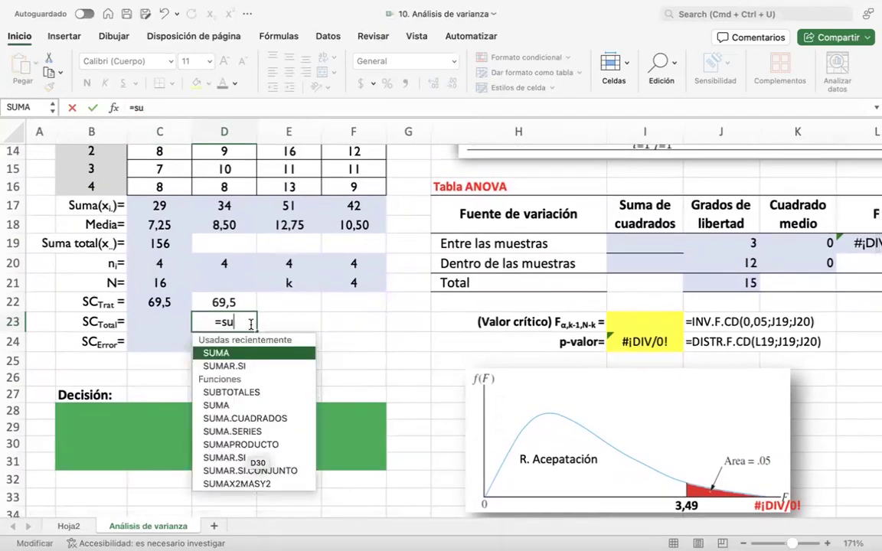
pyautogui.press('BackSpace')
pyautogui.write('suma')
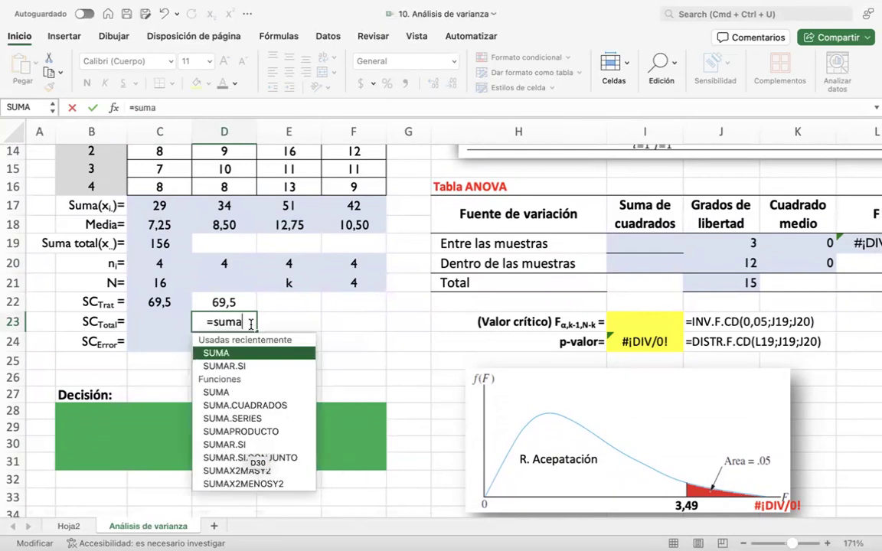
pyautogui.doubleClick(244, 405)
# - Use the sixteen observations C13:F16 as the SUMA.CUADRADOS argument, close the parenthesis and add a minus sign
pyautogui.scroll(5, 249, 347)
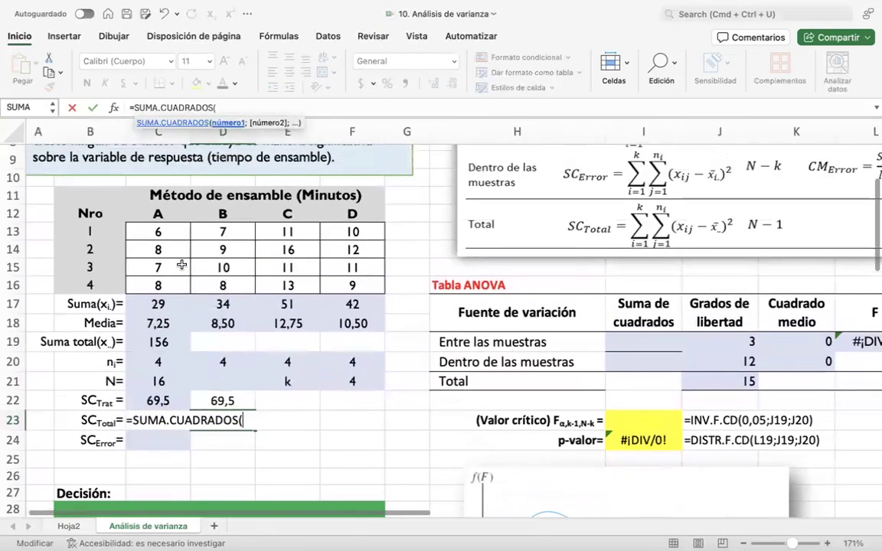
pyautogui.moveTo(153, 248); pyautogui.dragTo(345, 295)
pyautogui.write(')')
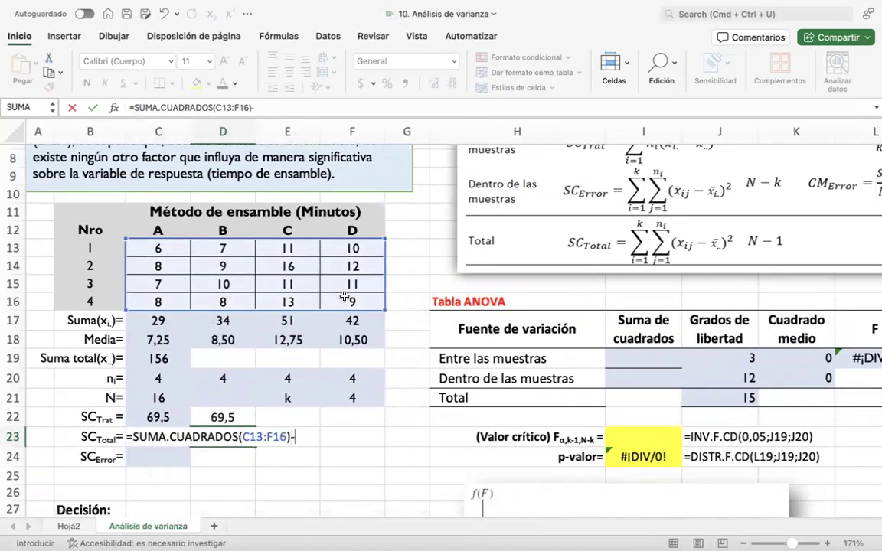
pyautogui.write('-')
# - Consult the simplified SCT formula and extend the D23 formula with the squared grand total and a division sign, ((C19^2)/
pyautogui.hscroll(3, 594, 288)
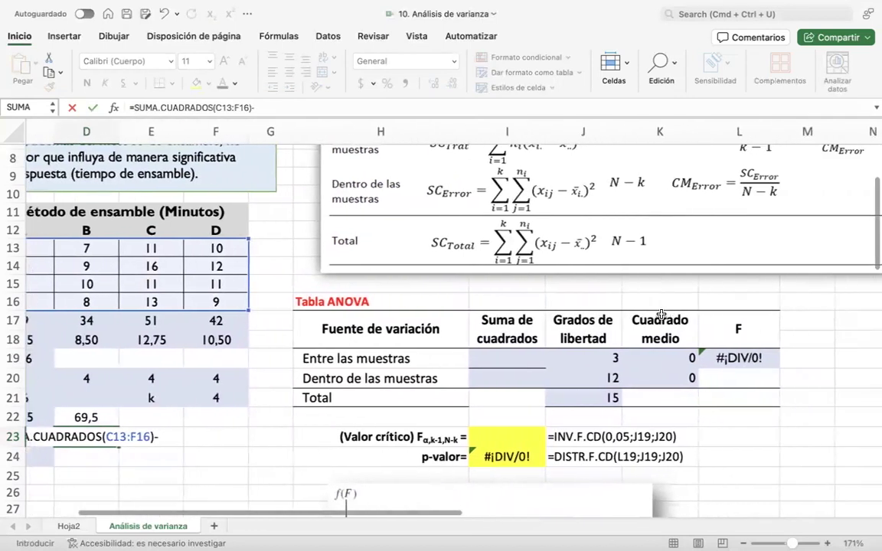
pyautogui.hscroll(6, 661, 314)
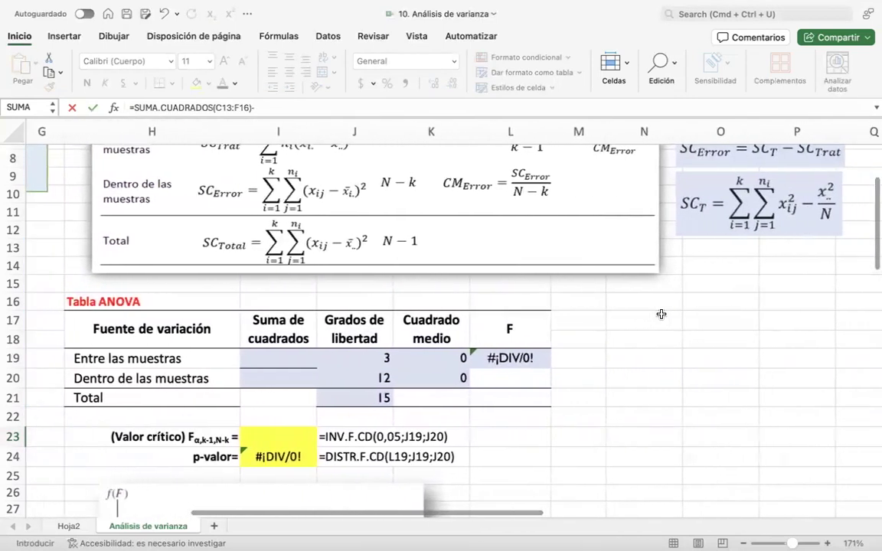
pyautogui.scroll(2, 661, 315)
pyautogui.scroll(2, 661, 314)
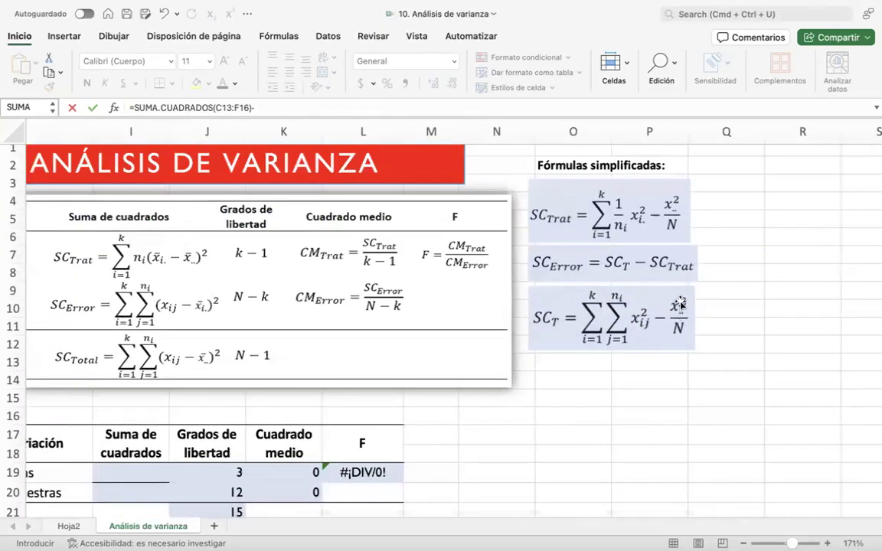
pyautogui.hscroll(-10, 429, 314)
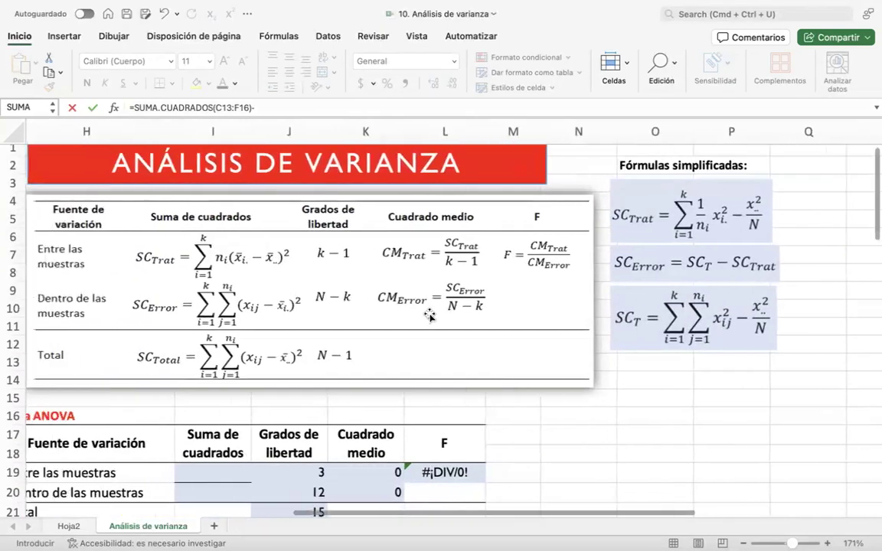
pyautogui.hscroll(-2, 305, 295)
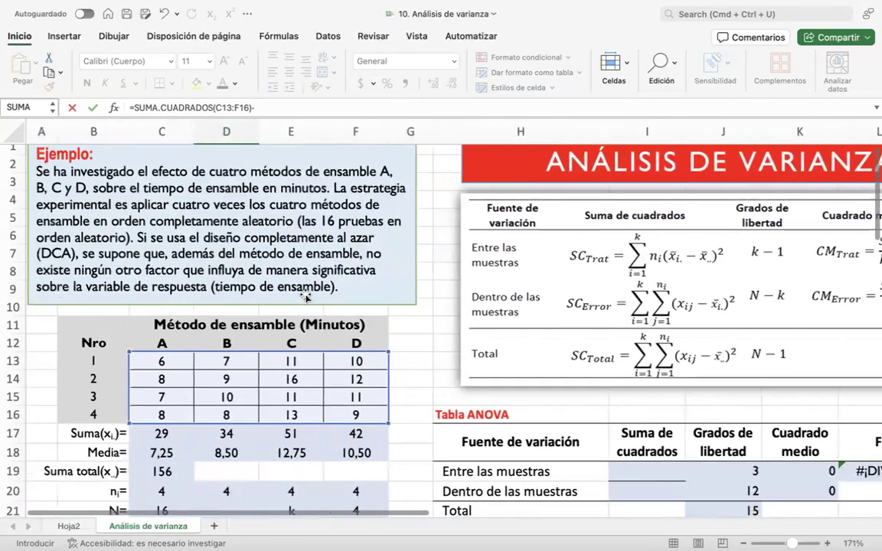
pyautogui.scroll(-5, 299, 299)
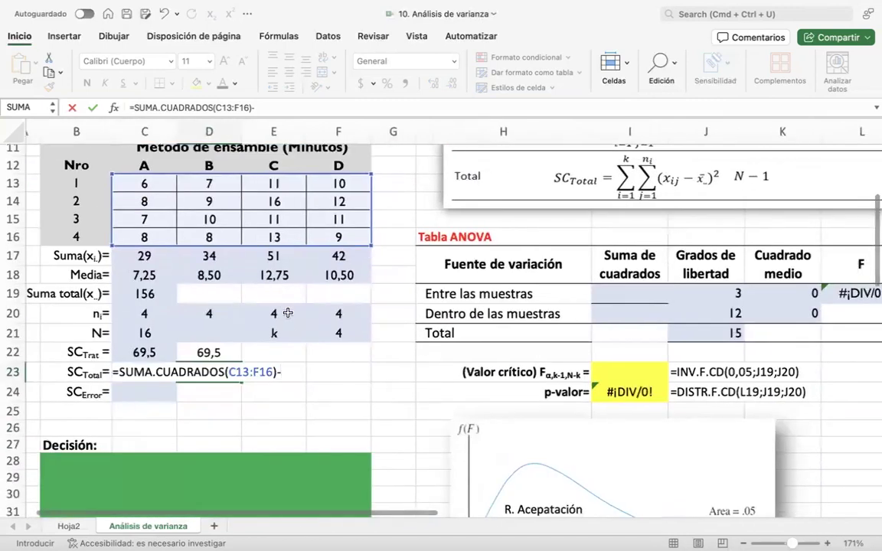
pyautogui.hscroll(-1, 287, 313)
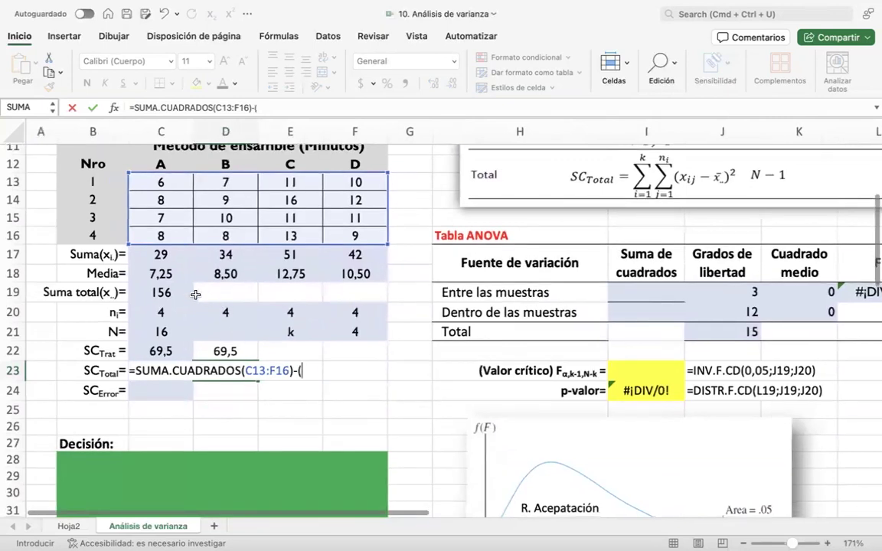
pyautogui.click(167, 293)
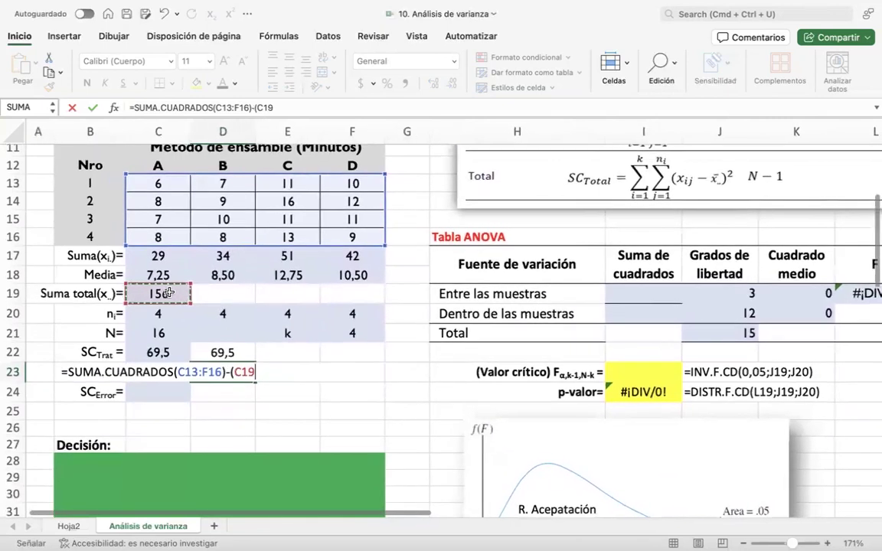
pyautogui.press('BackSpace')
pyautogui.press('BackSpace')
pyautogui.press('BackSpace')
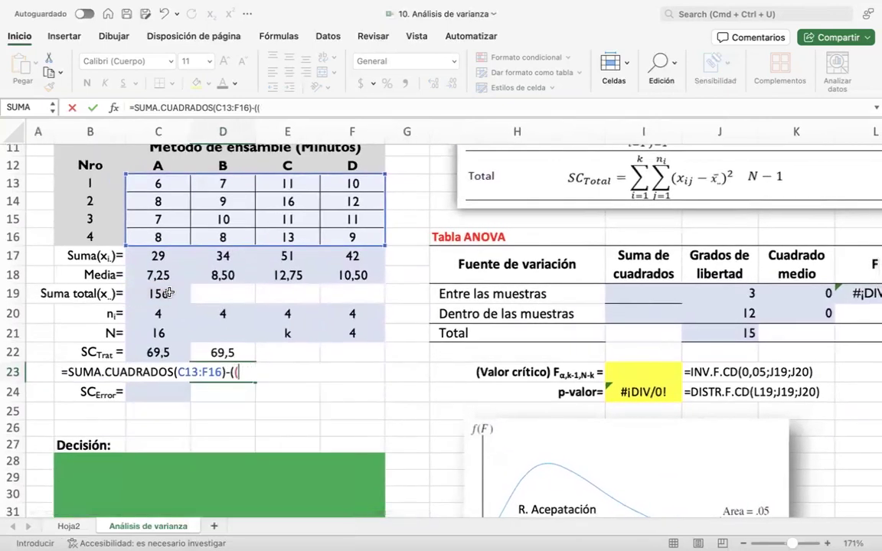
pyautogui.click(166, 292)
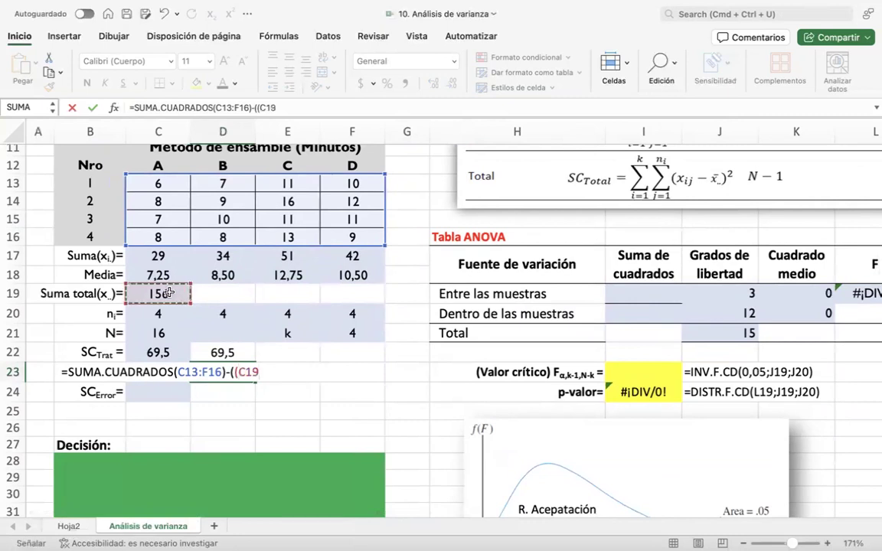
pyautogui.write('^2)/')
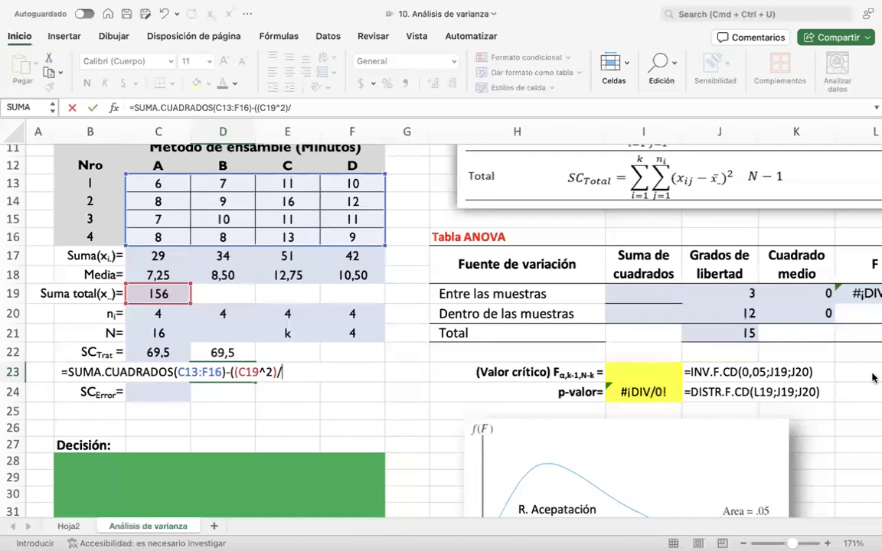
# - Consult the simplified SCT formula to identify the divisor of the squared grand total
pyautogui.hscroll(5, 745, 346)
pyautogui.scroll(2, 526, 263)
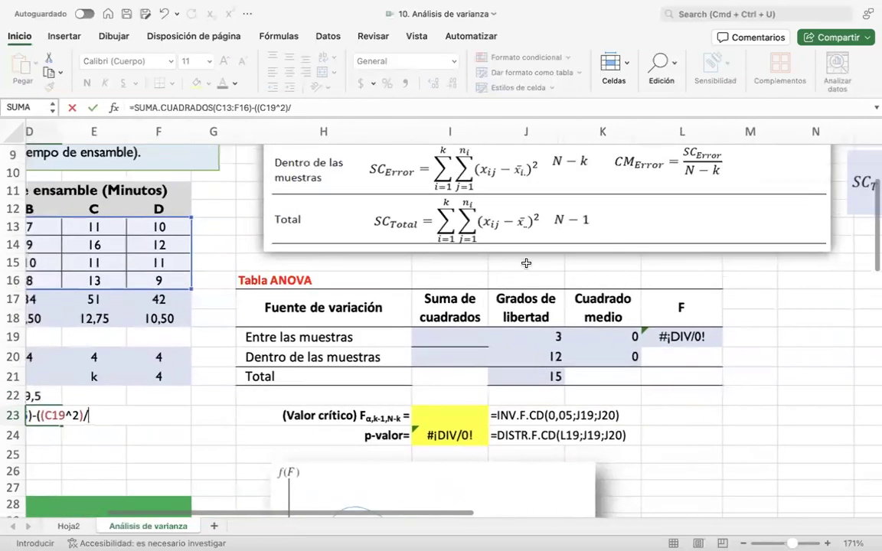
pyautogui.hscroll(-2, 526, 263)
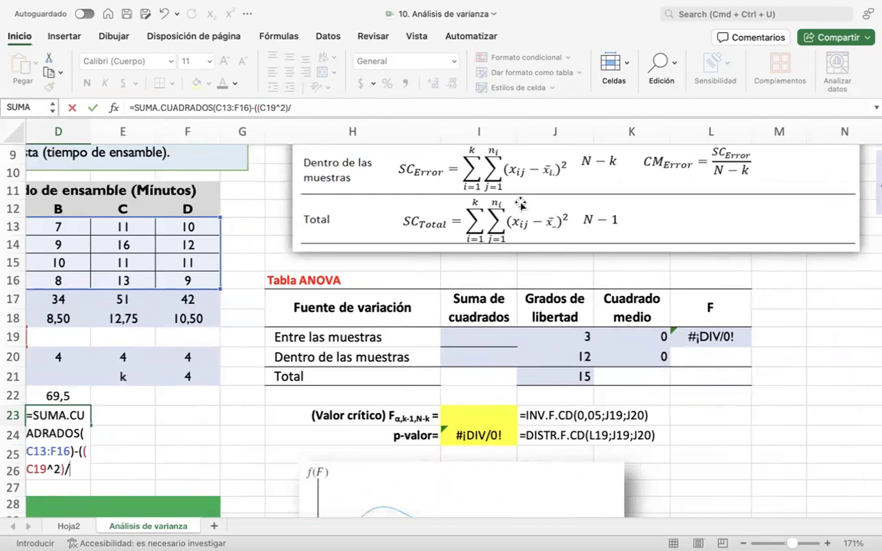
pyautogui.scroll(5, 520, 203)
pyautogui.hscroll(2, 561, 299)
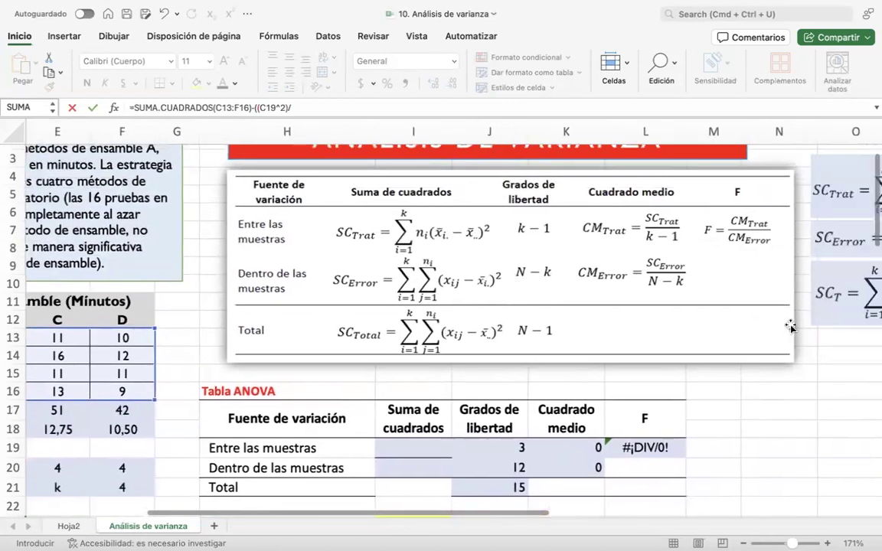
pyautogui.hscroll(3, 791, 327)
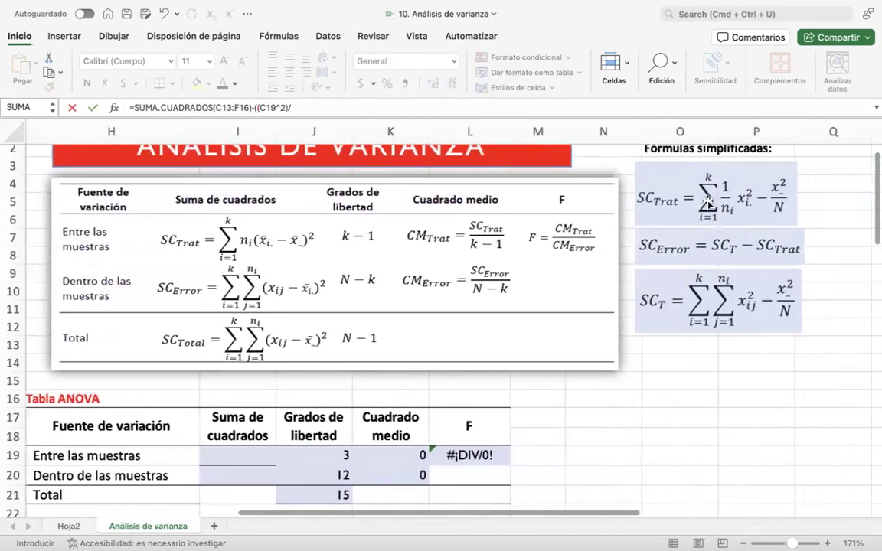
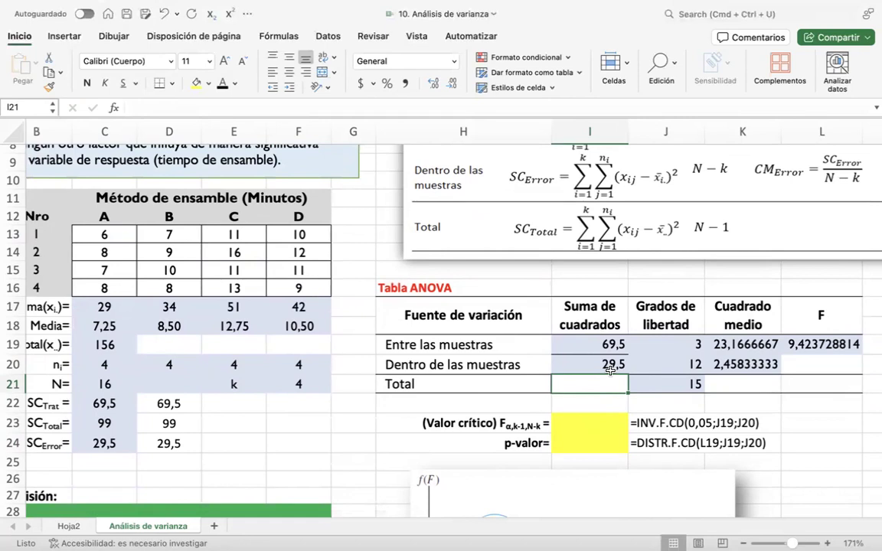
# - Confirm the total sum of squares in I21 and compare the degrees of freedom with the k−1, N−k and N−1 formulas
pyautogui.press('Return')
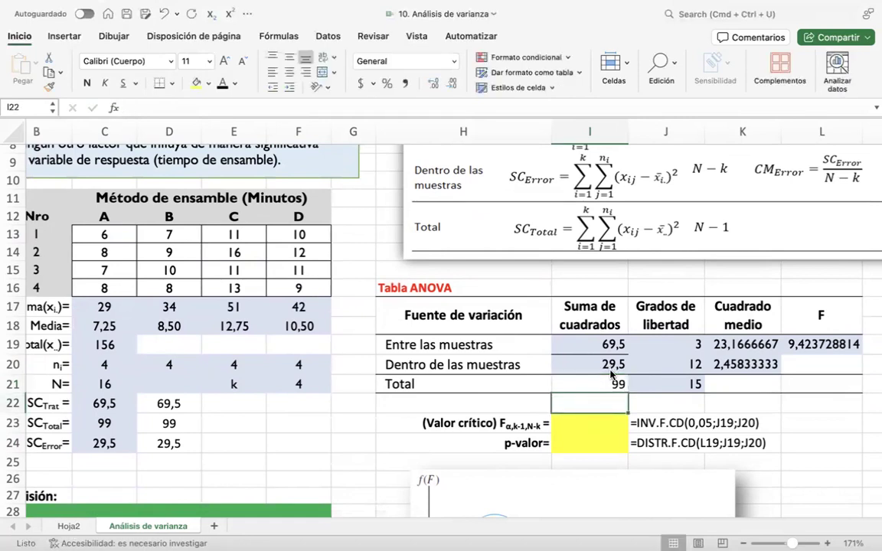
pyautogui.click(677, 350)
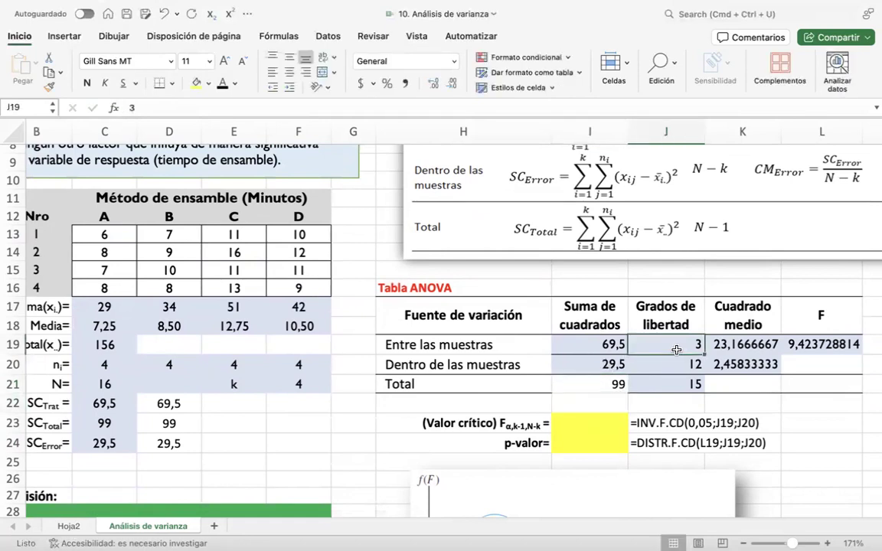
pyautogui.scroll(5, 669, 346)
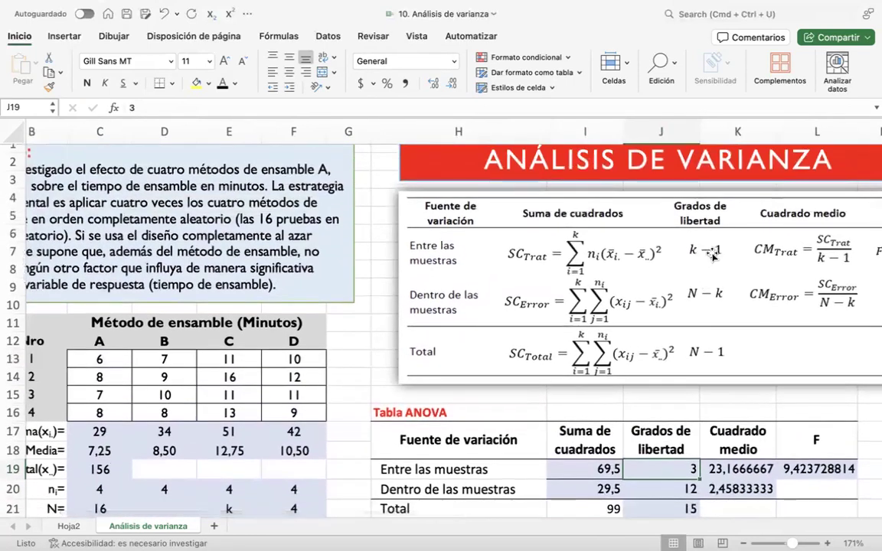
pyautogui.scroll(-2, 259, 325)
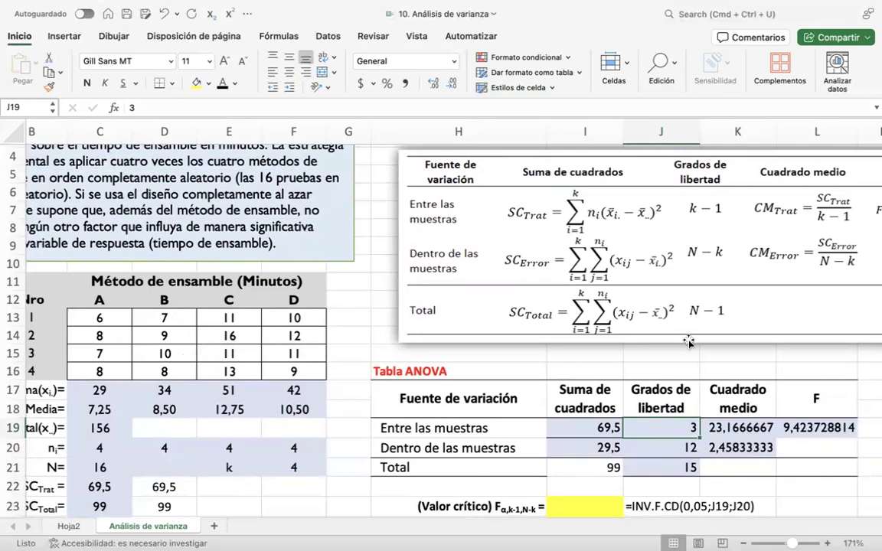
pyautogui.click(681, 454)
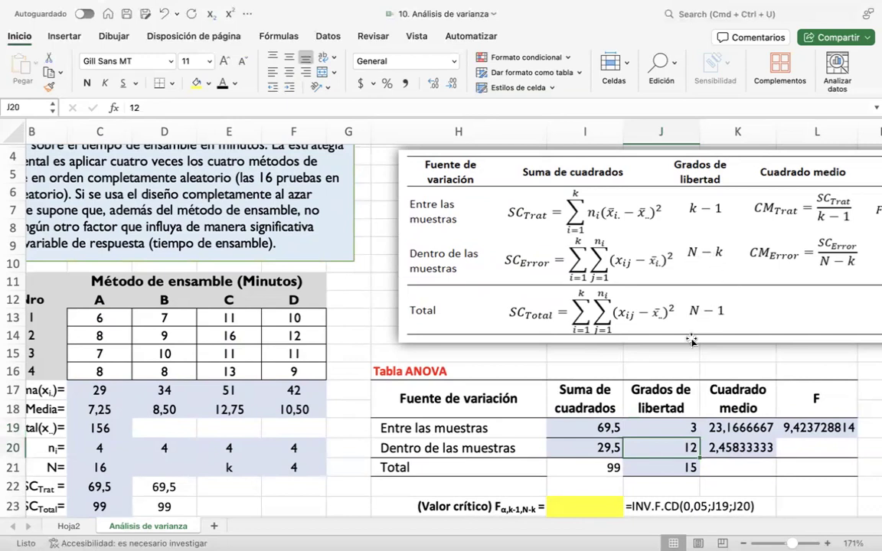
pyautogui.scroll(-1, 628, 364)
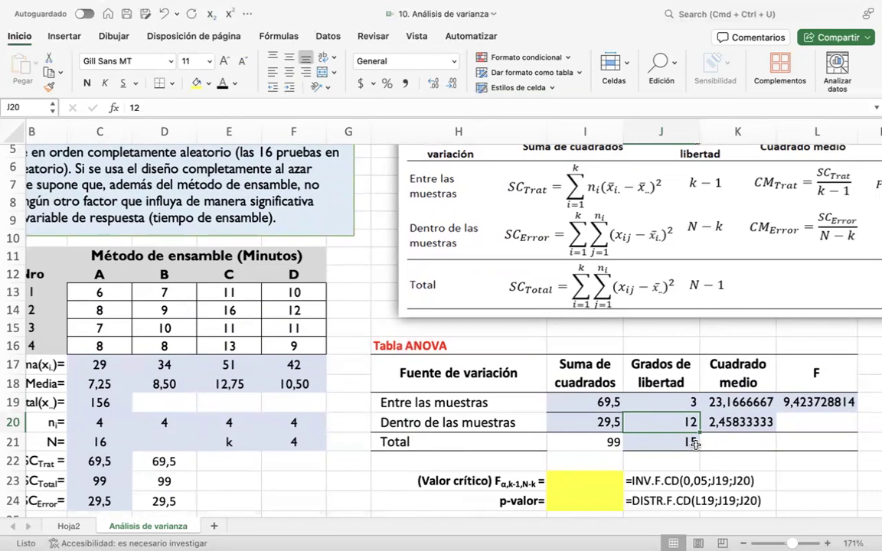
# - Calculate the between-samples mean square in K19 with the formula =I19/J19
pyautogui.hscroll(2, 695, 444)
pyautogui.click(686, 405)
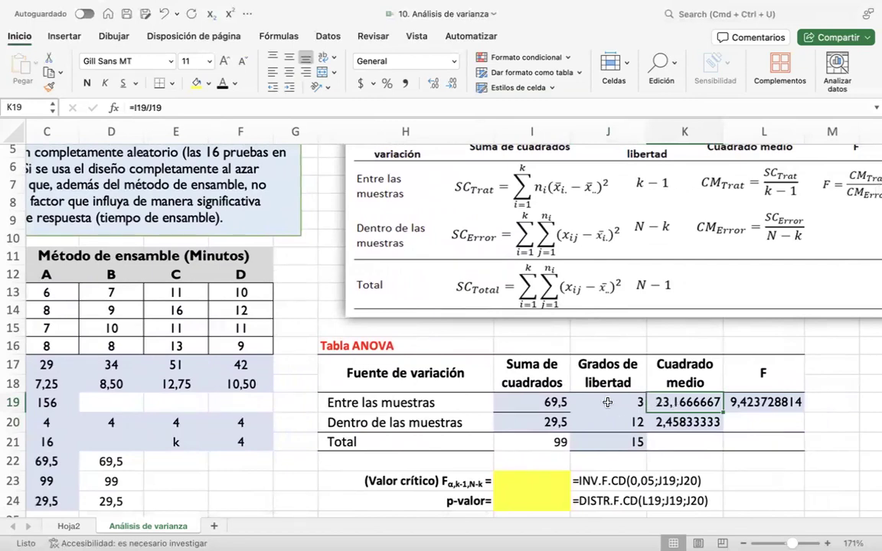
pyautogui.hscroll(2, 607, 402)
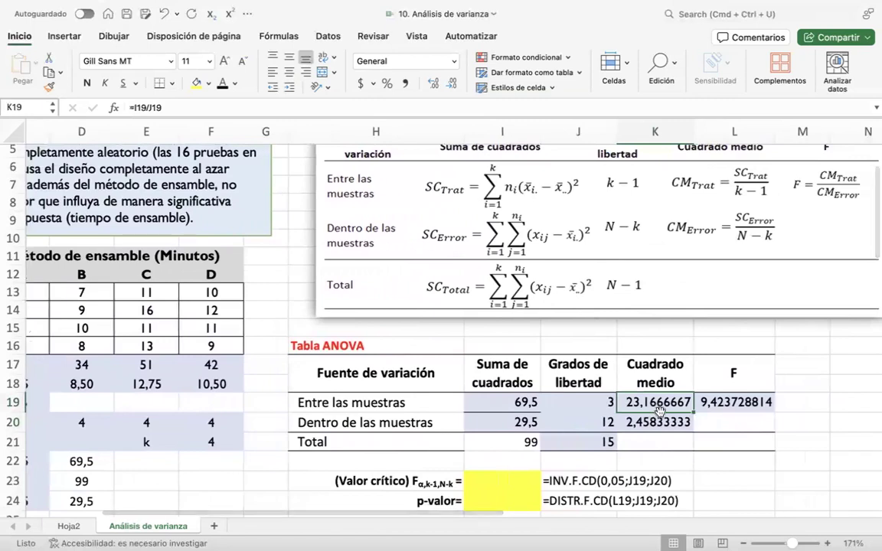
pyautogui.write('=')
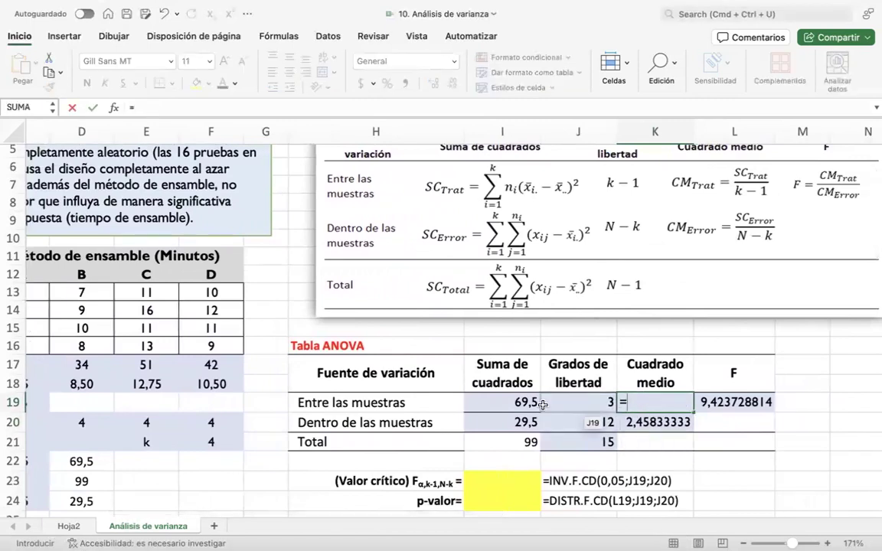
pyautogui.click(525, 404)
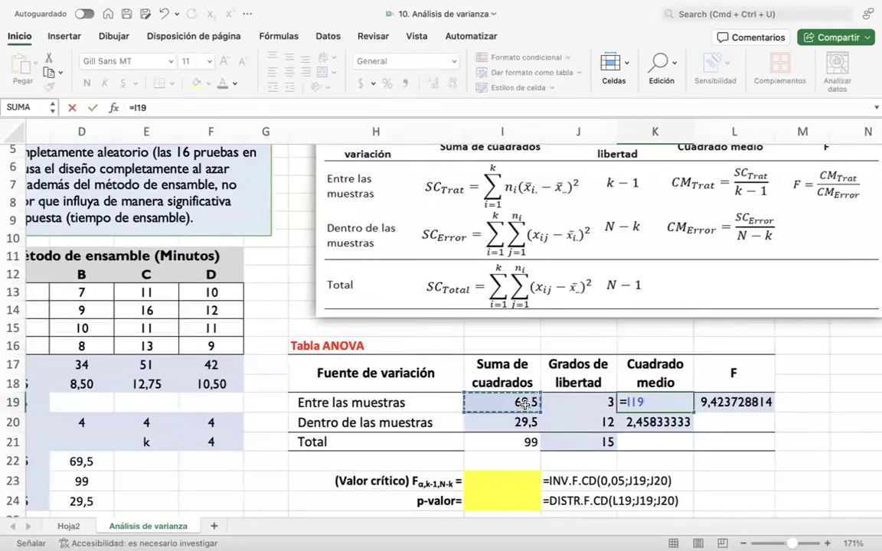
pyautogui.write('/')
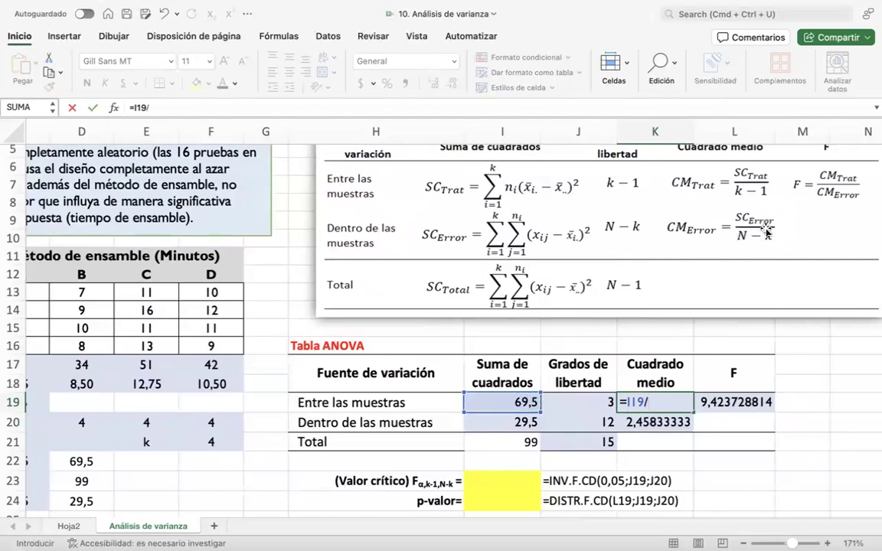
pyautogui.click(599, 403)
pyautogui.press('Return')
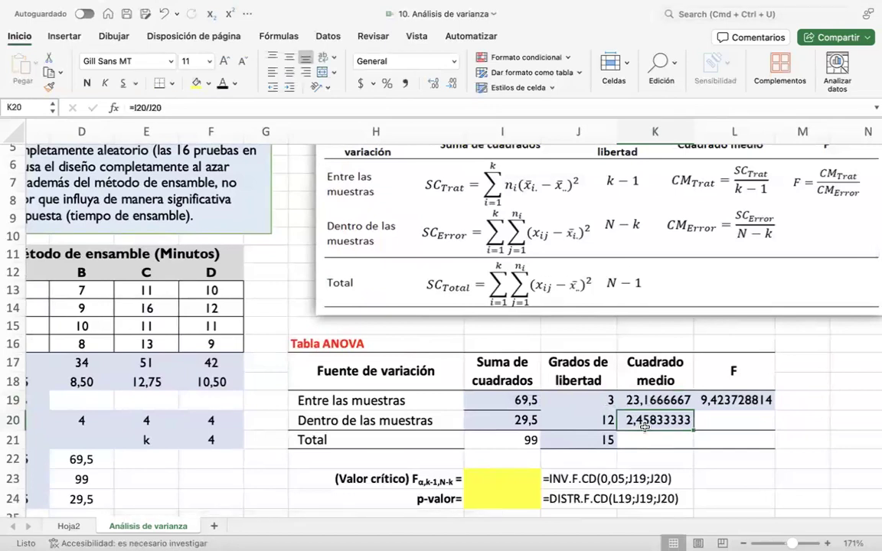
# - Calculate the within-samples mean square in K20 with the formula =I20/J20
pyautogui.write('=')
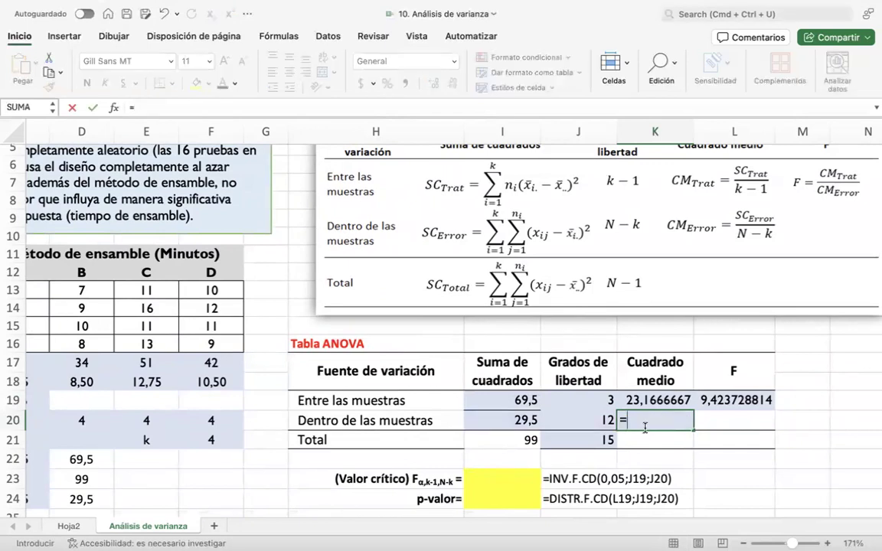
pyautogui.click(516, 420)
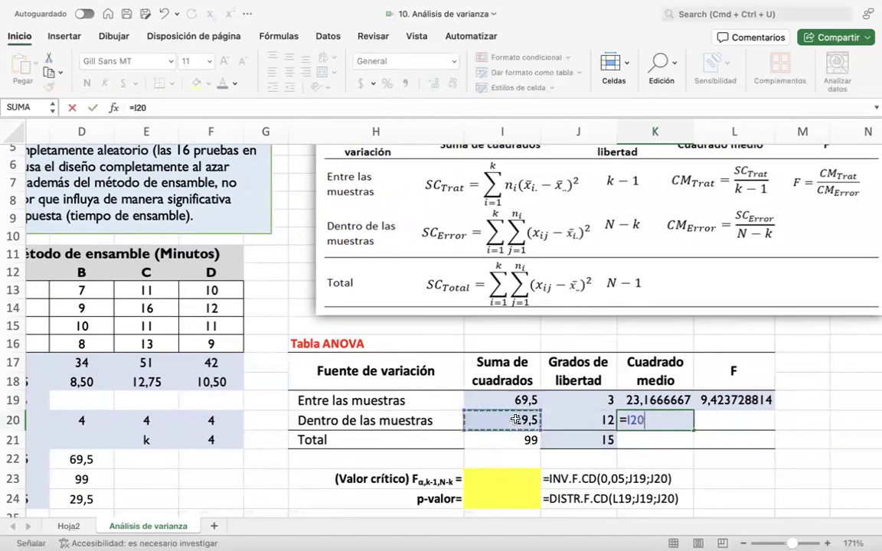
pyautogui.write('/')
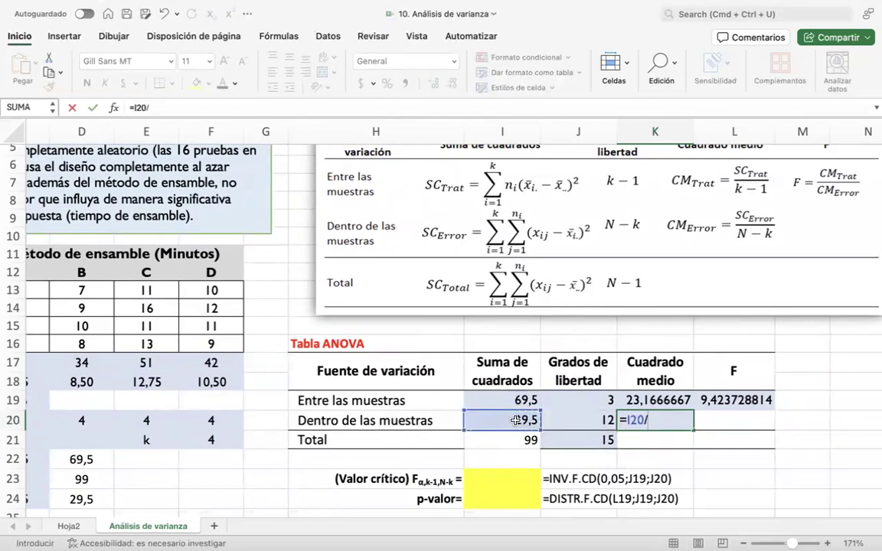
pyautogui.click(591, 425)
pyautogui.press('Return')
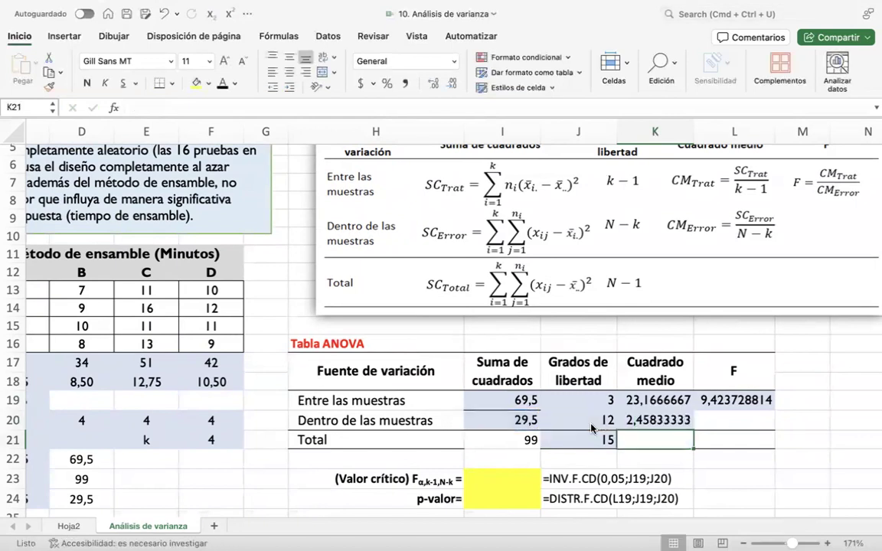
# - Check the F statistic with a temporary =K19/K20 formula in M19 and clear that cell
pyautogui.scroll(-2, 672, 420)
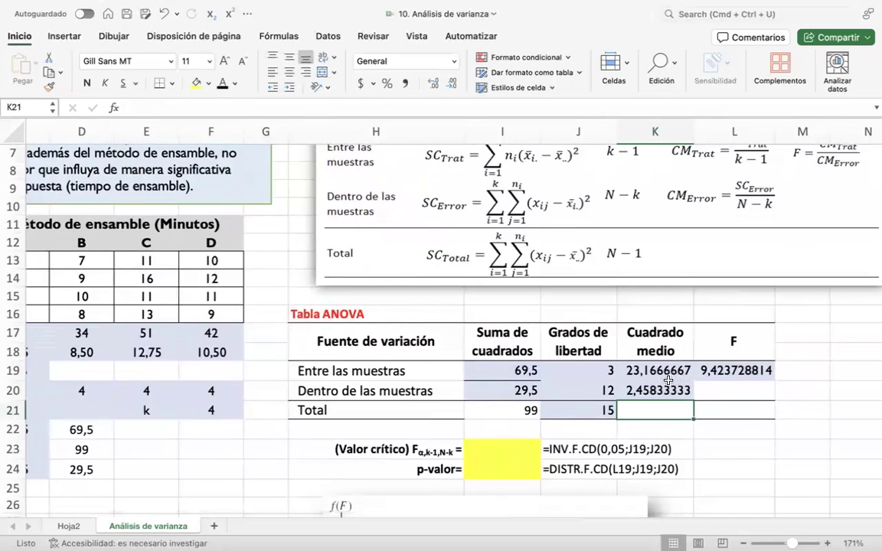
pyautogui.click(787, 370)
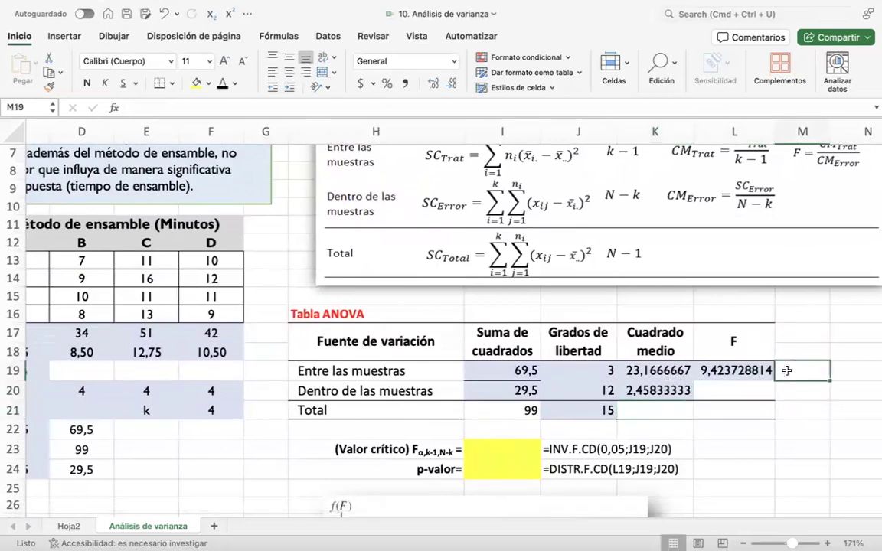
pyautogui.write('=')
pyautogui.click(656, 372)
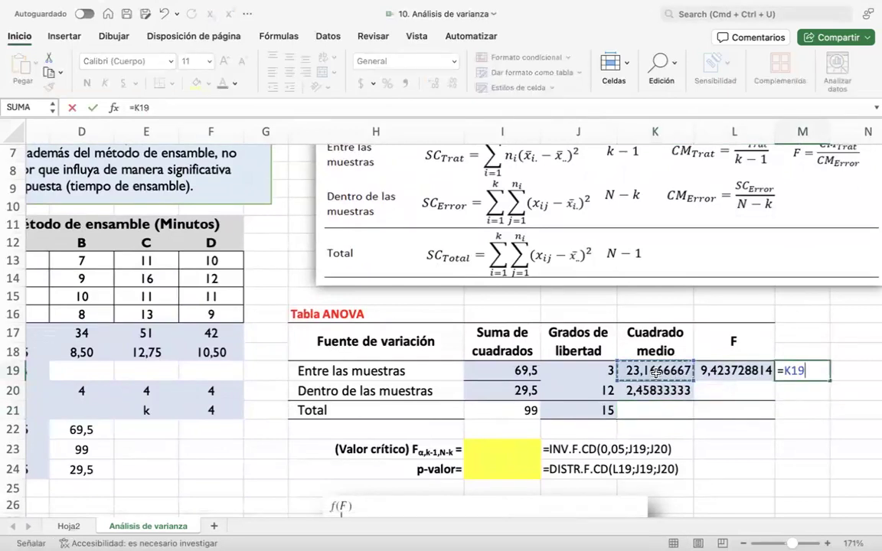
pyautogui.write('/')
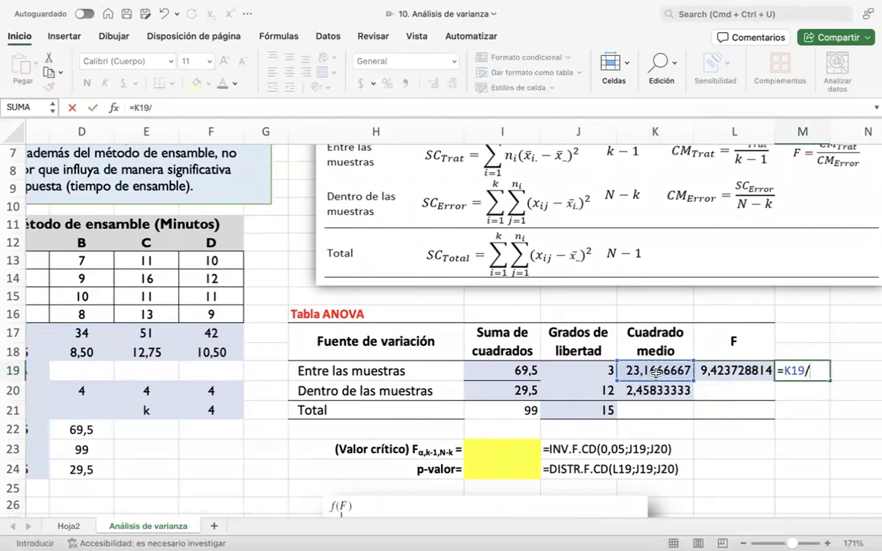
pyautogui.click(651, 391)
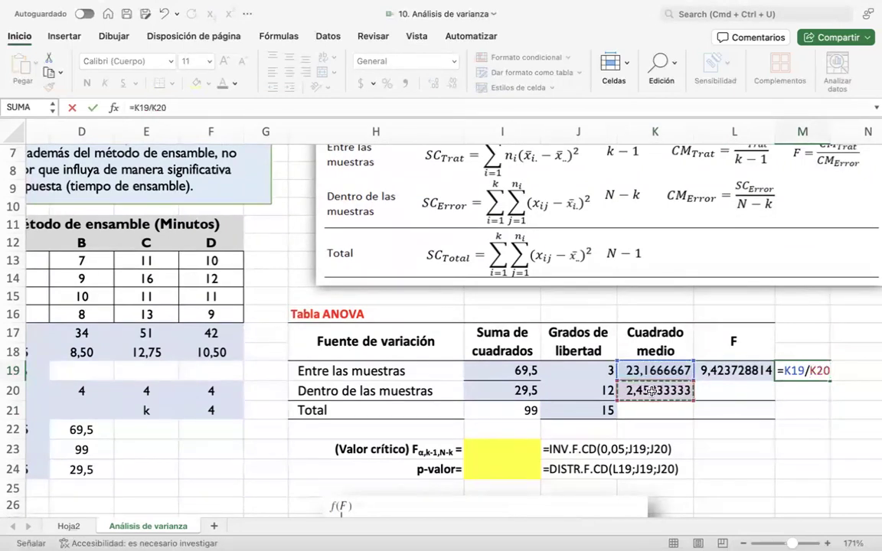
pyautogui.press('Return')
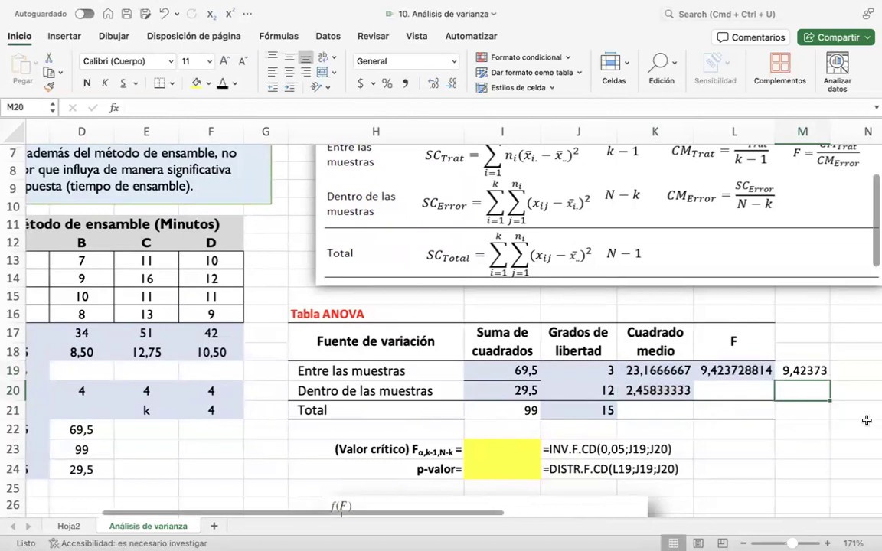
pyautogui.click(788, 370)
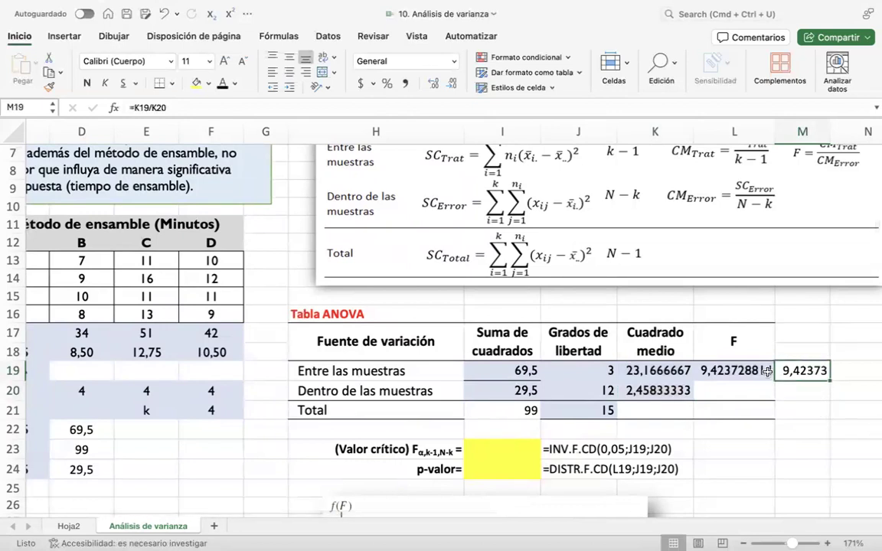
pyautogui.press('Delete')
# - Examine the ANOVA table, the critical value and p-value rows, and the F-distribution chart below them
pyautogui.hscroll(5, 741, 373)
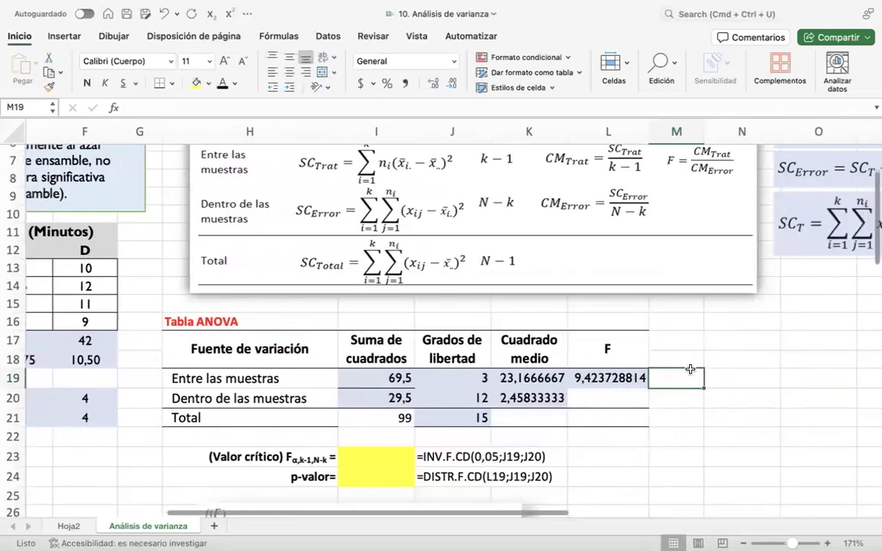
pyautogui.hscroll(-6, 685, 369)
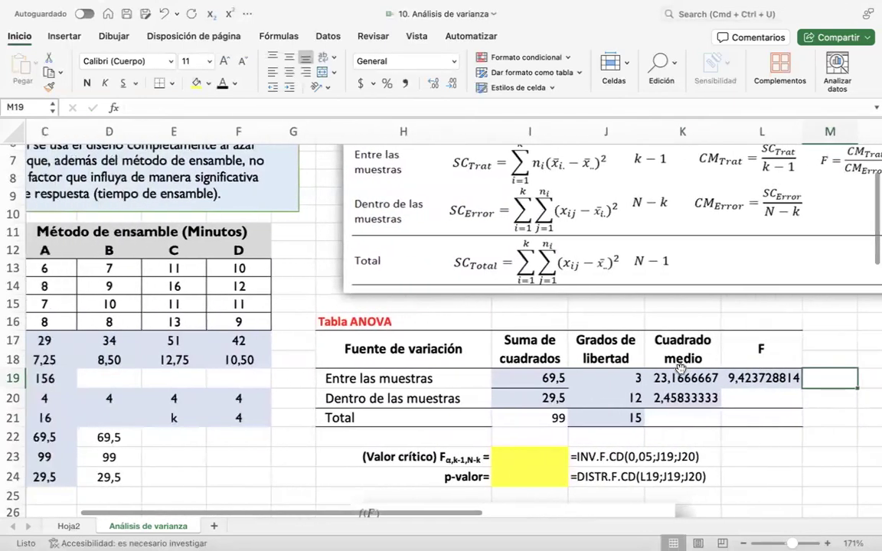
pyautogui.hscroll(-2, 680, 369)
pyautogui.scroll(-3, 679, 369)
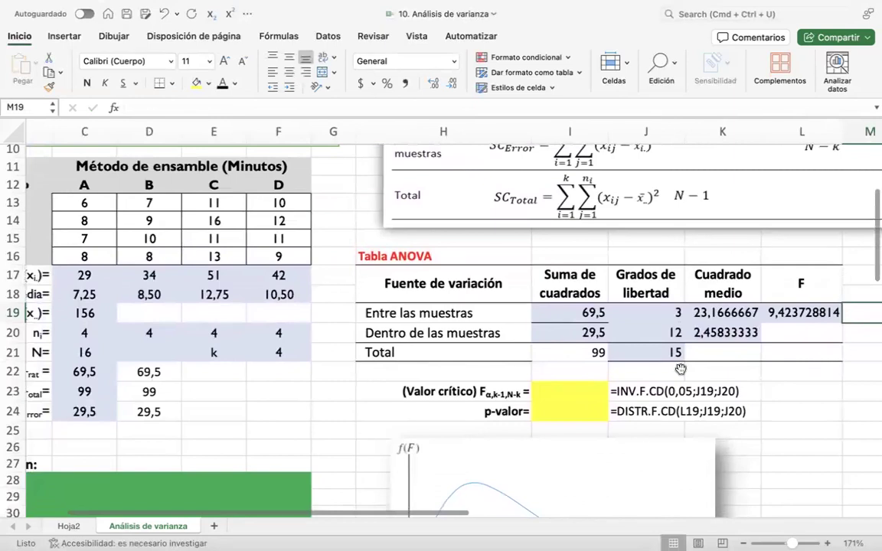
pyautogui.scroll(-6, 681, 369)
pyautogui.hscroll(-1, 681, 369)
pyautogui.scroll(3, 681, 369)
pyautogui.scroll(-3, 681, 369)
pyautogui.scroll(-1, 680, 369)
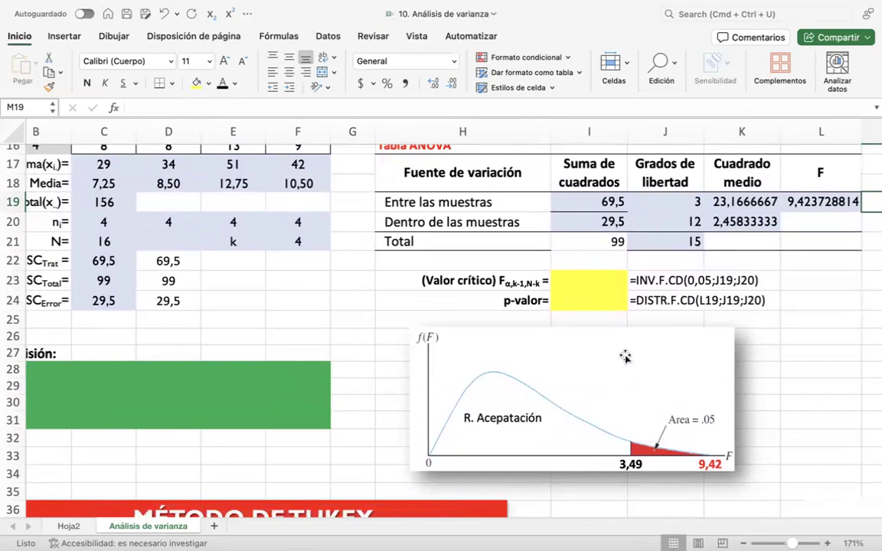
# - Calculate the critical F value in I23 with the formula =INV.F.CD(0,05;J19;J20)
pyautogui.click(604, 289)
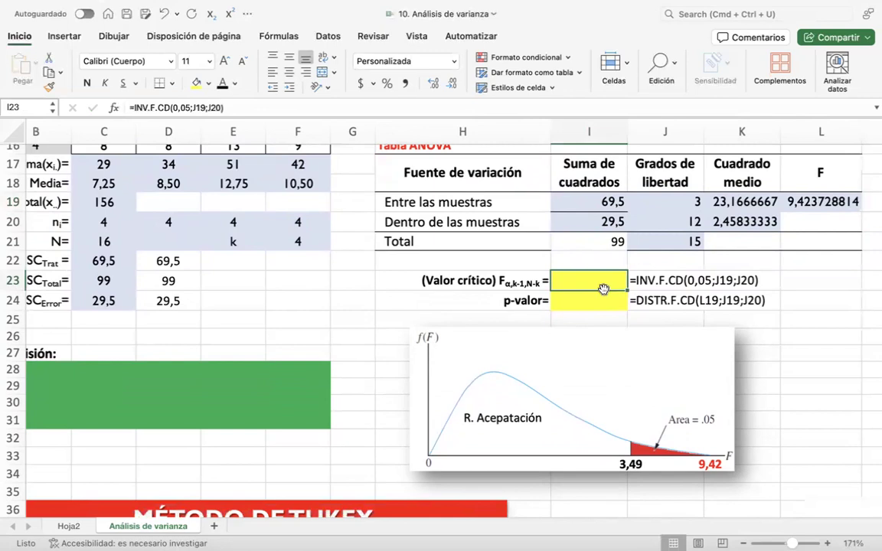
pyautogui.write('=inv.')
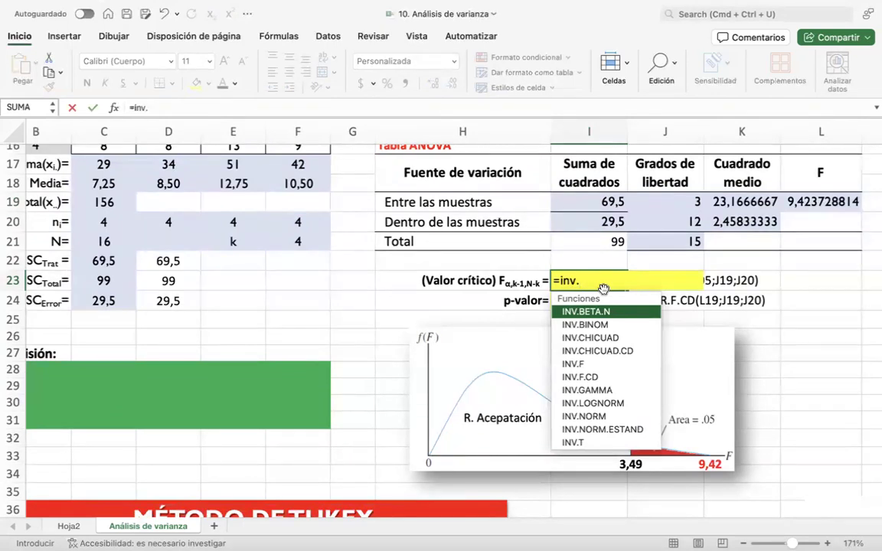
pyautogui.write('f')
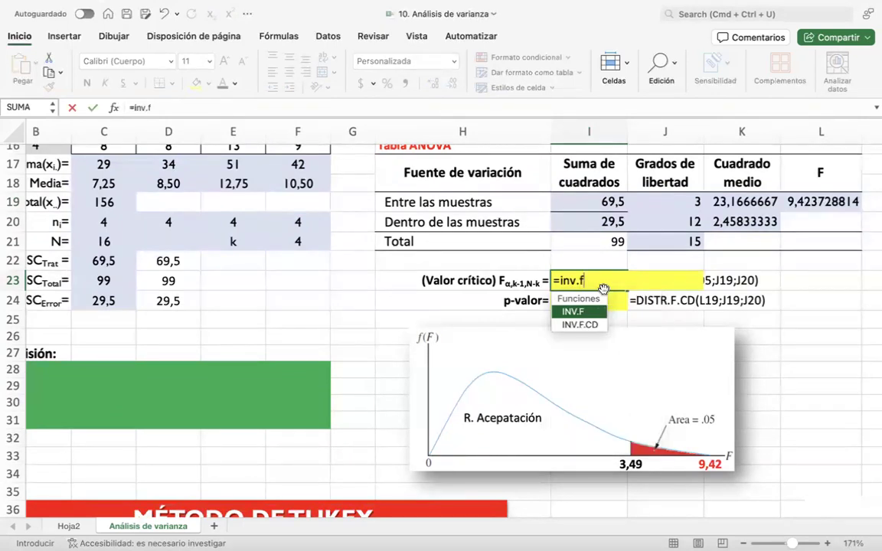
pyautogui.doubleClick(590, 324)
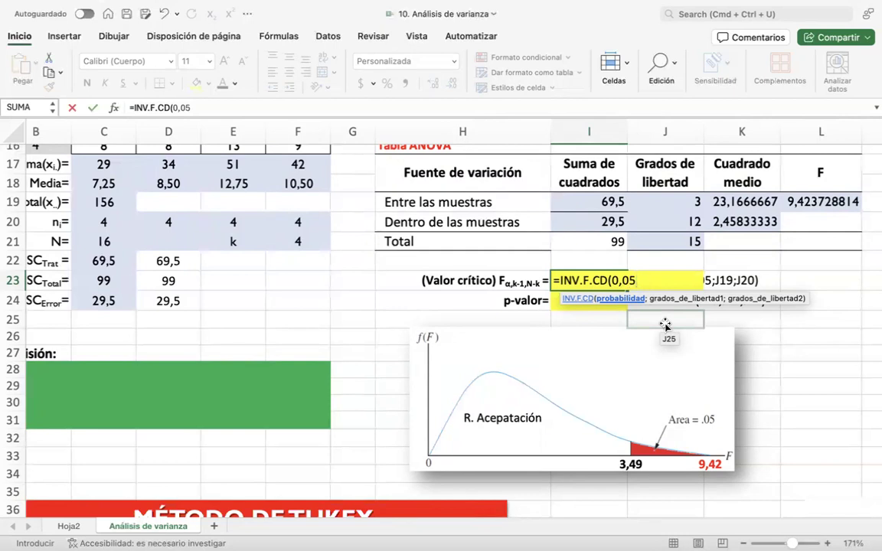
pyautogui.write(';')
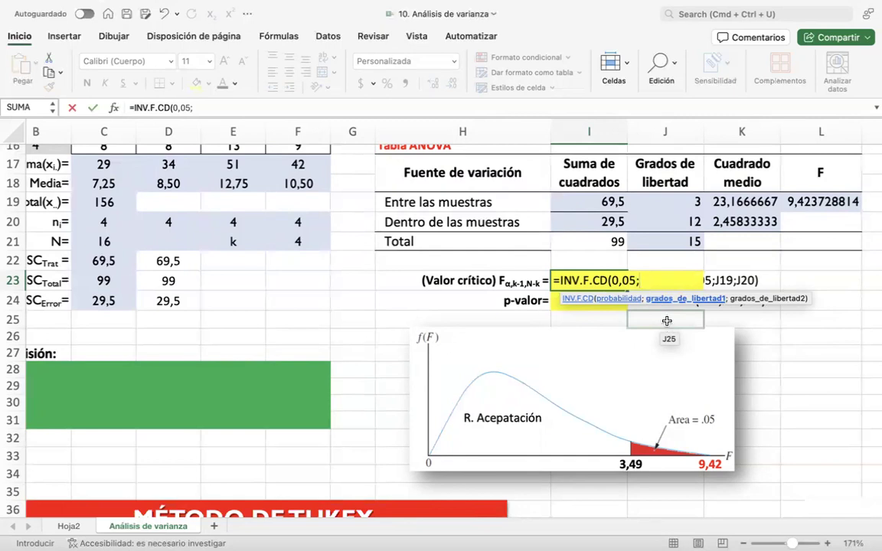
pyautogui.click(688, 203)
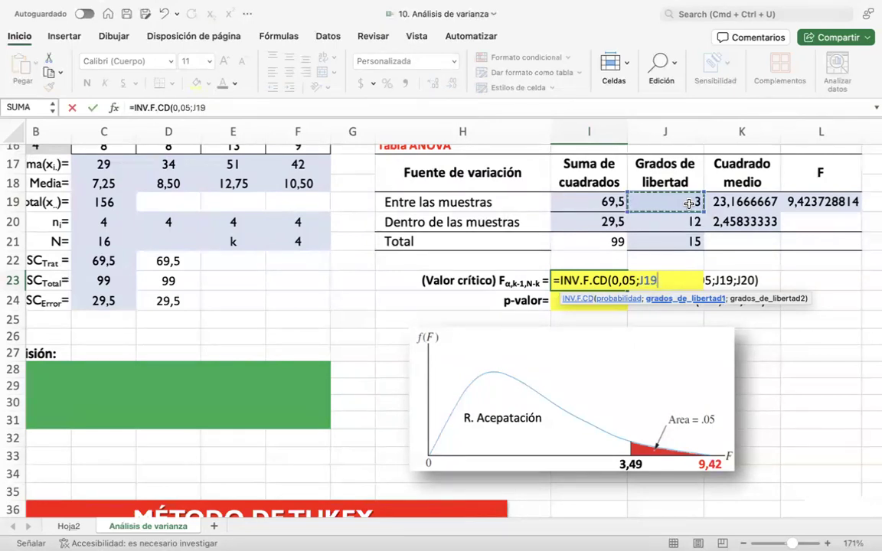
pyautogui.write(';')
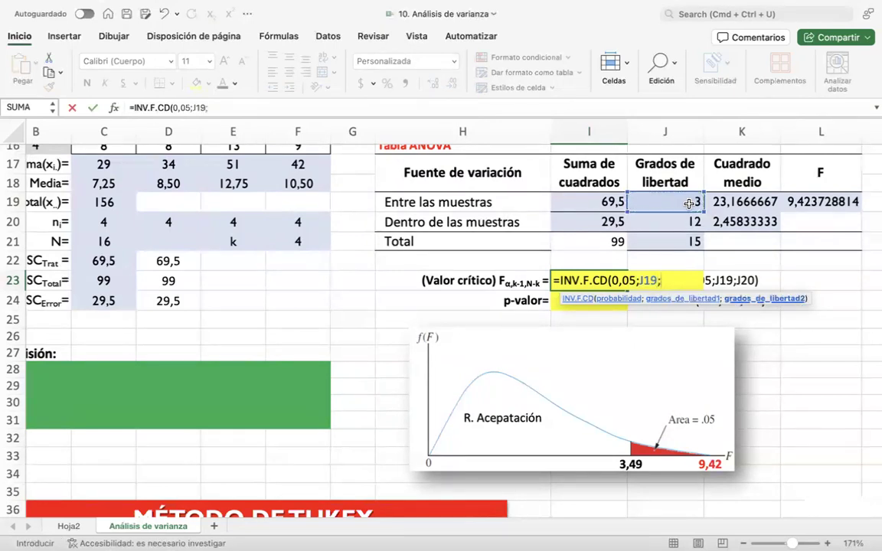
pyautogui.click(684, 222)
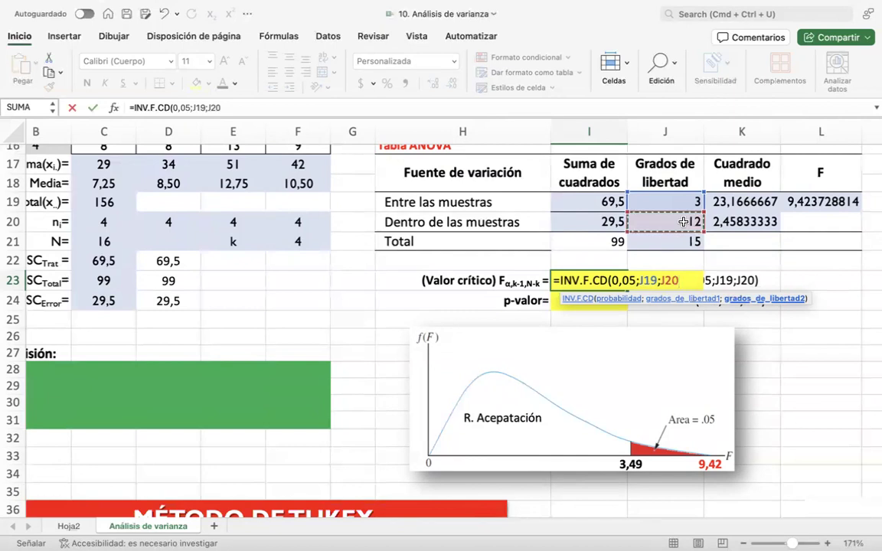
pyautogui.write(')')
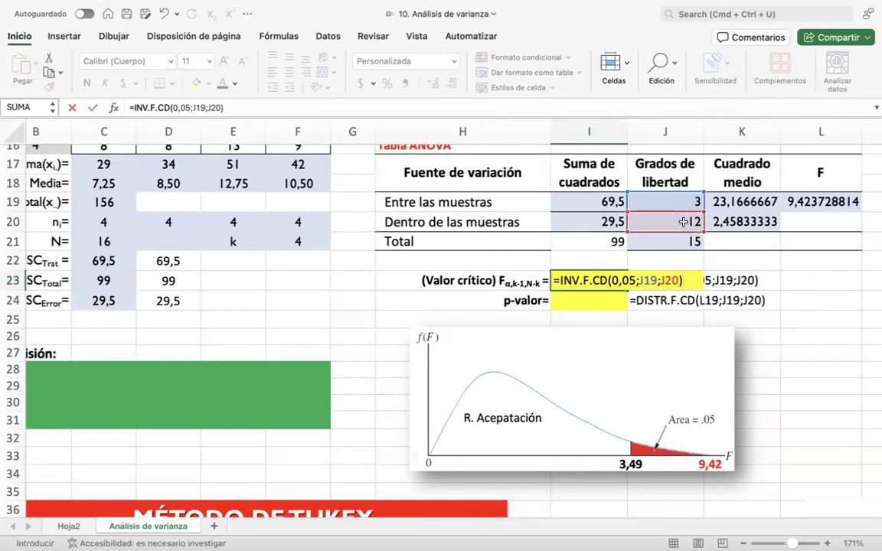
pyautogui.press('Return')
# - Move the p-value formula from I24 onto the critical value cell I23
pyautogui.click(581, 288)
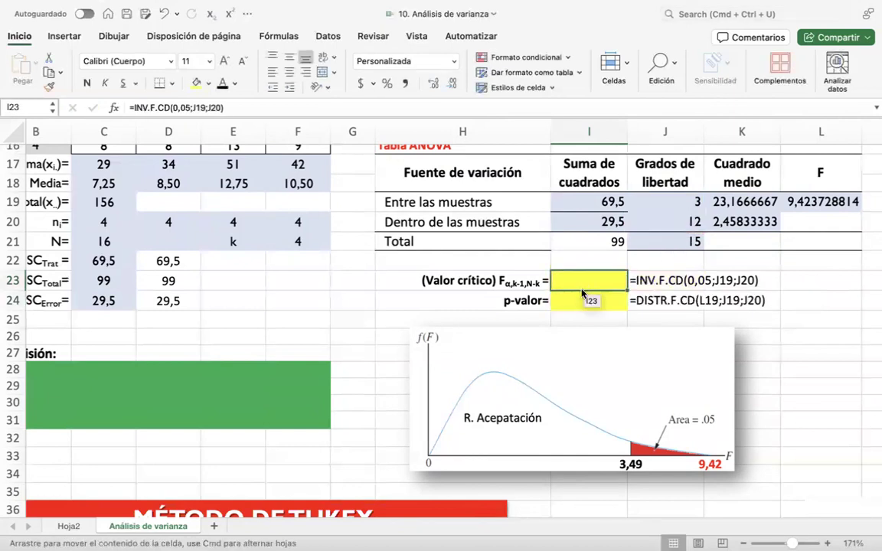
pyautogui.moveTo(581, 291); pyautogui.dragTo(581, 295)
pyautogui.press('Return')
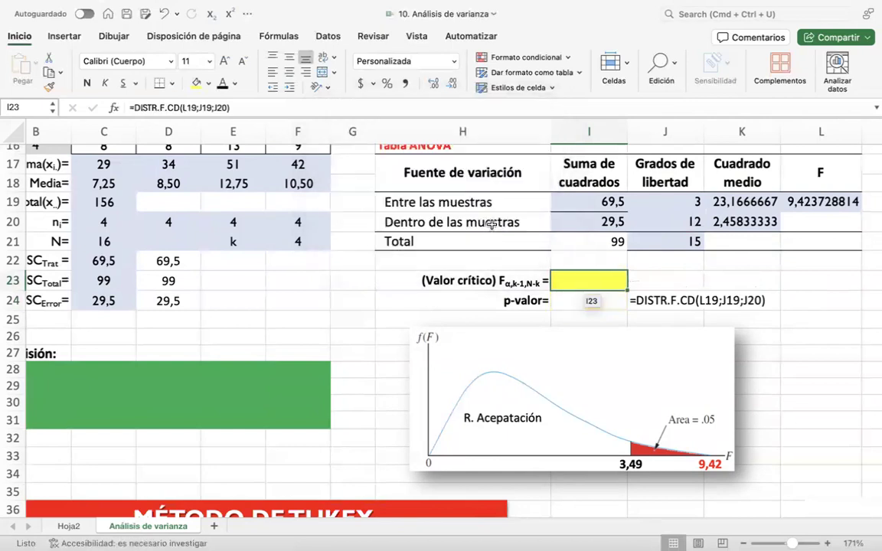
# - Format the critical value cell I23 as Número with two decimal places
pyautogui.click(455, 67)
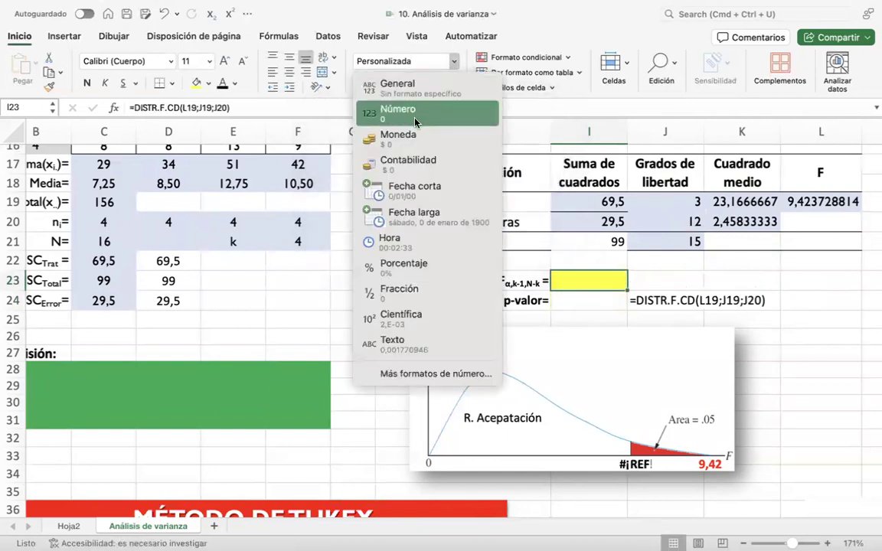
pyautogui.click(371, 109)
pyautogui.click(432, 85)
pyautogui.click(432, 84)
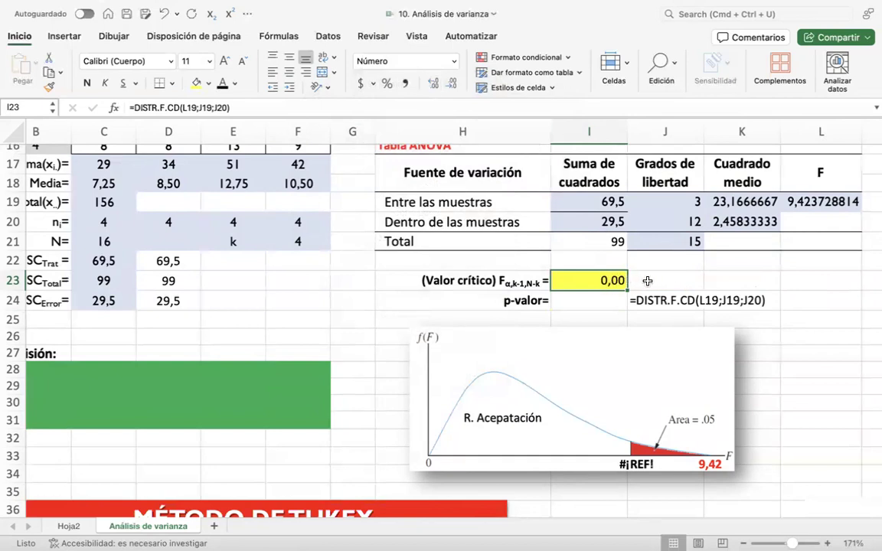
# - Clear I23 and enter the critical value formula =INV.F.CD(0,05;J19;J20) there
pyautogui.press('Delete')
pyautogui.write('=')
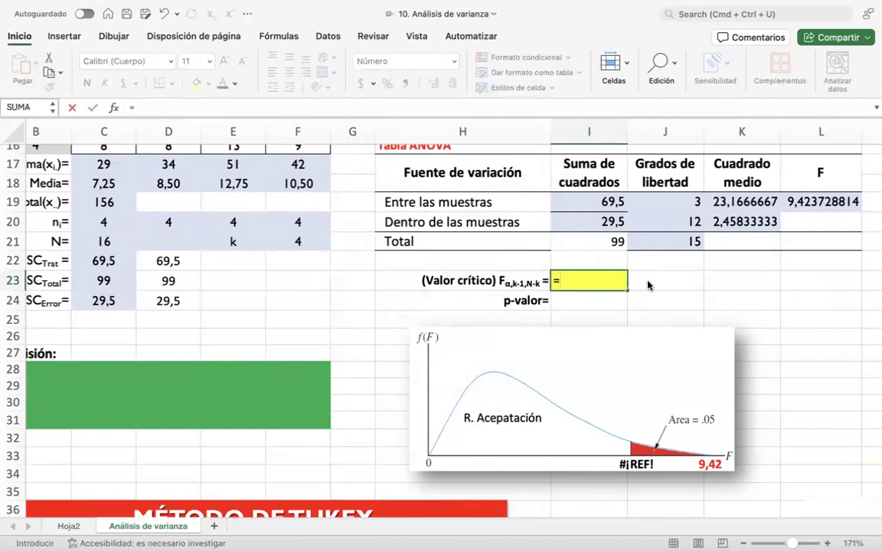
pyautogui.write('in')
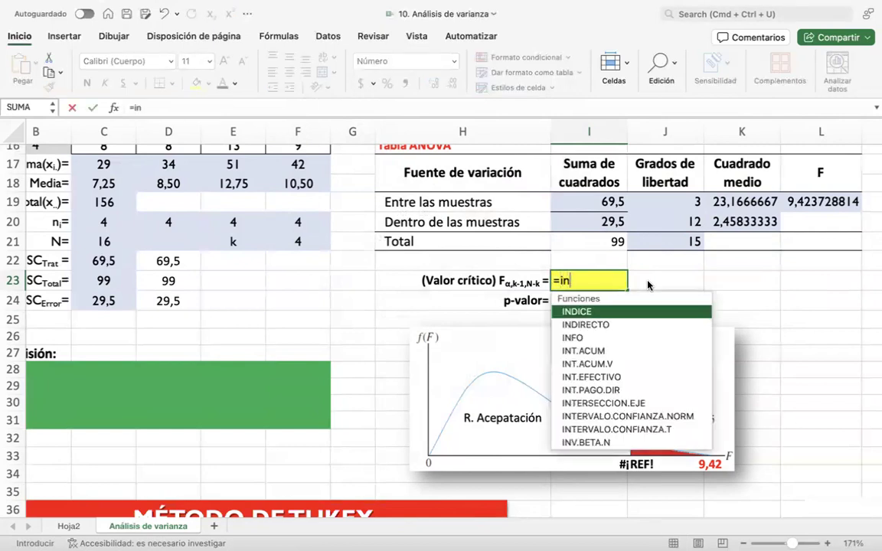
pyautogui.write('v')
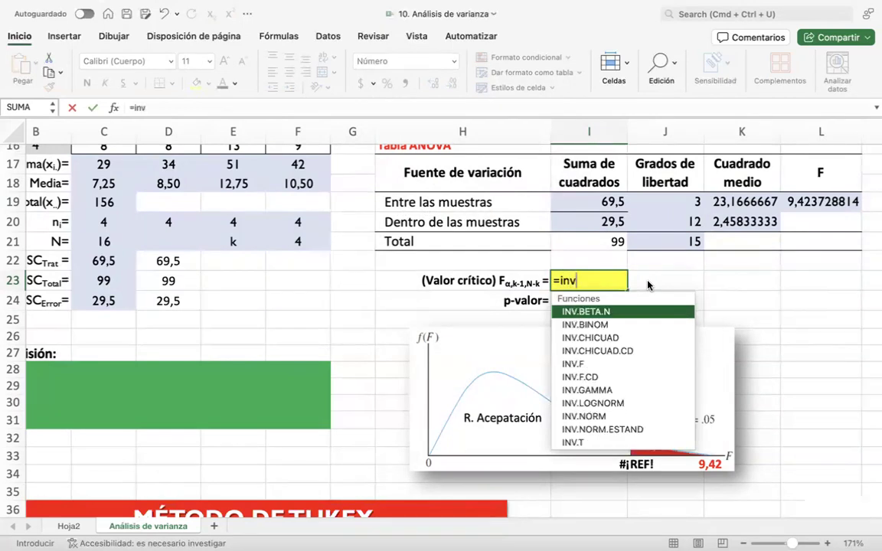
pyautogui.write('.')
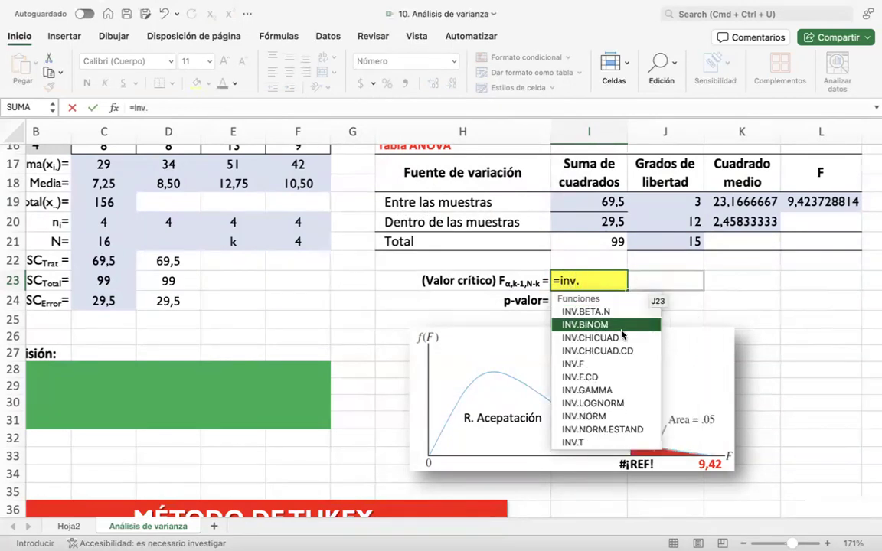
pyautogui.doubleClick(596, 378)
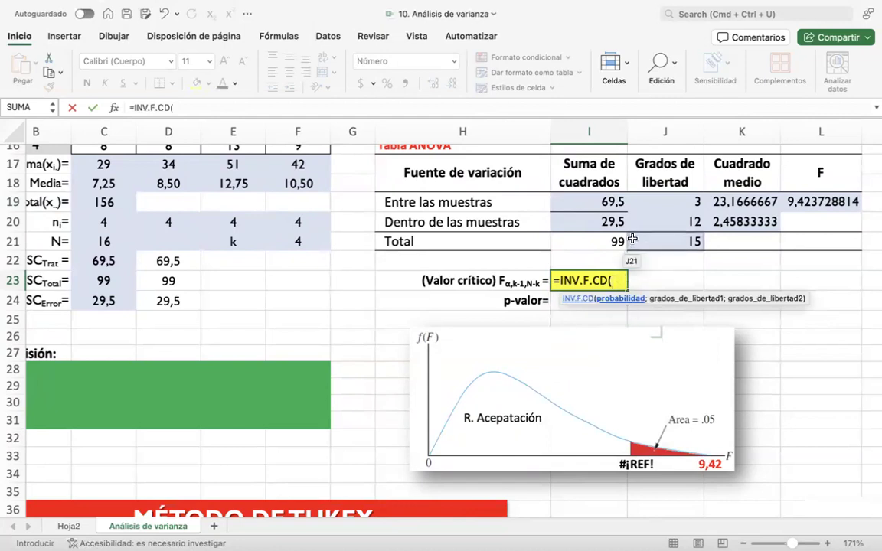
pyautogui.write('0,0')
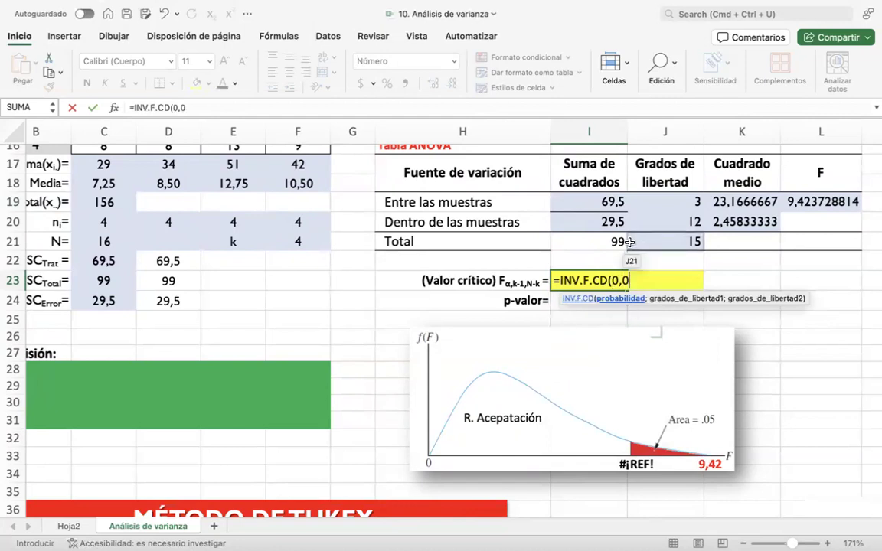
pyautogui.write('5;')
pyautogui.click(684, 208)
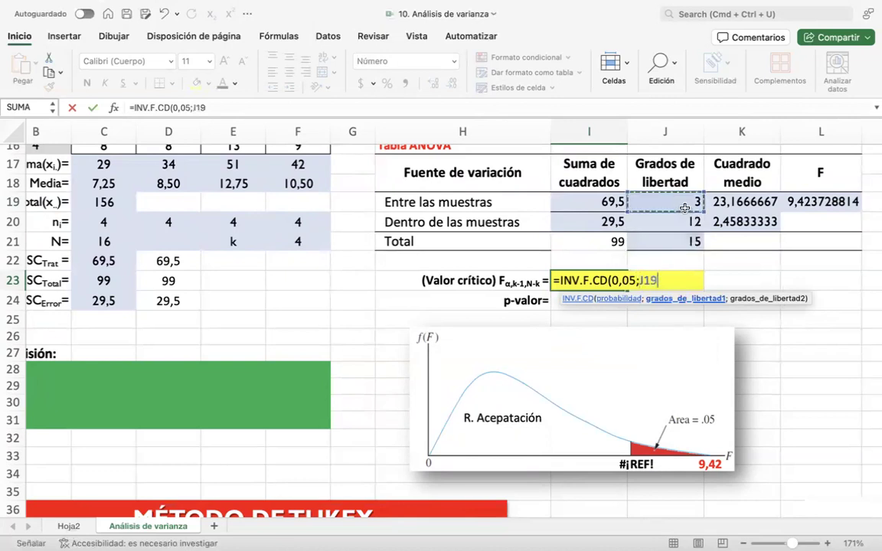
pyautogui.write(';')
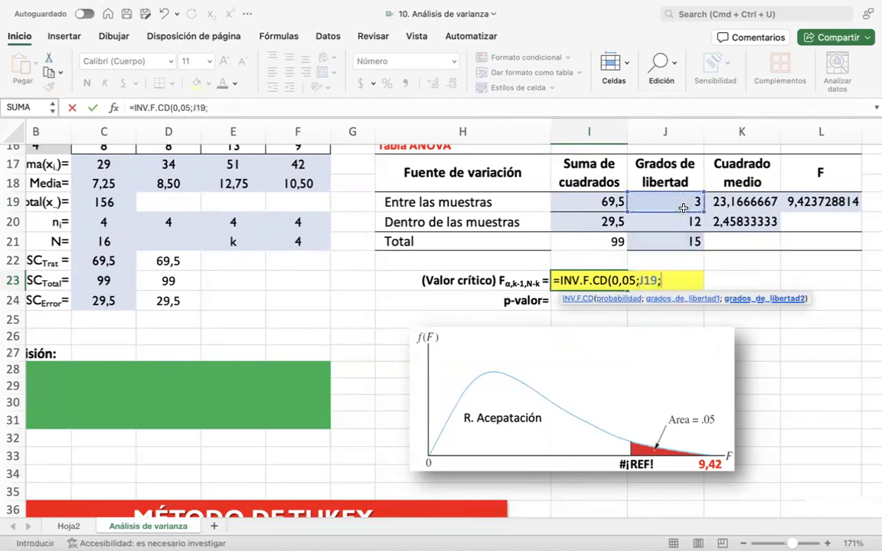
pyautogui.click(679, 223)
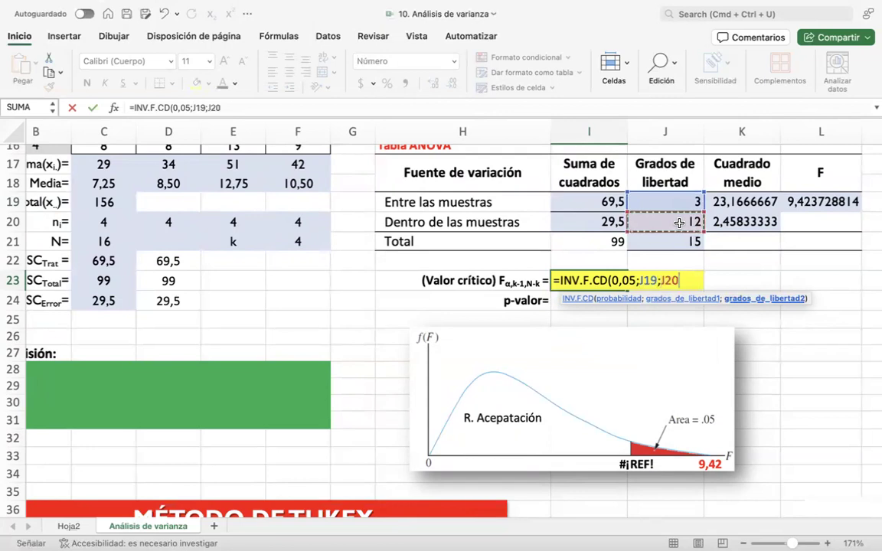
pyautogui.write(')')
pyautogui.press('Return')
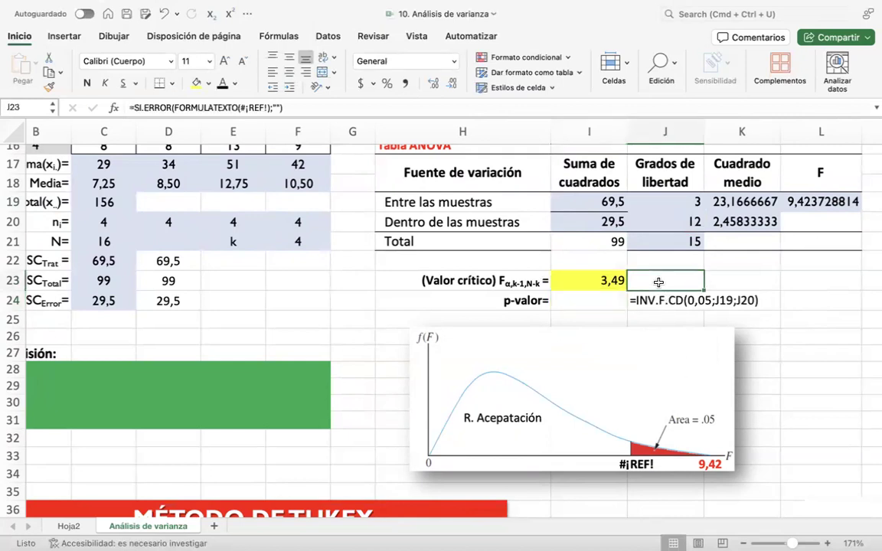
# - Replace the broken critical value label on the F-distribution chart with 3,49
pyautogui.click(632, 465)
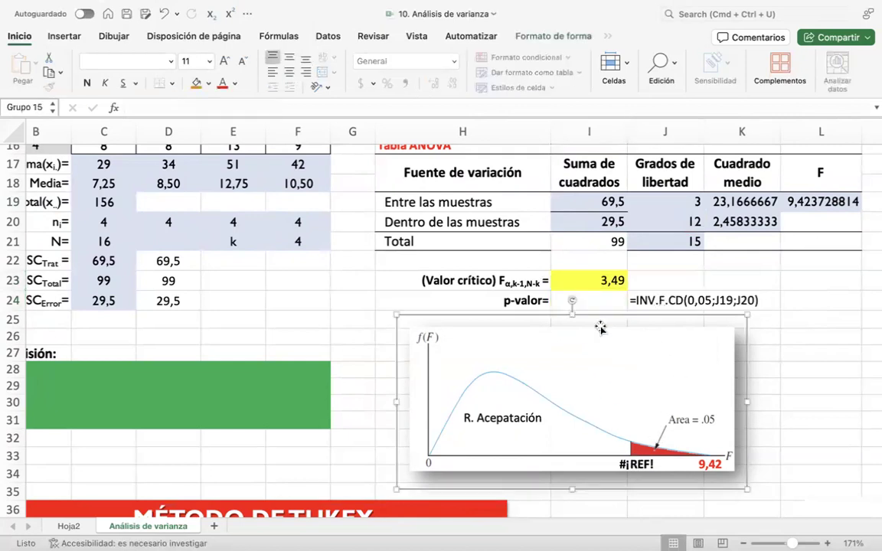
pyautogui.click(647, 464)
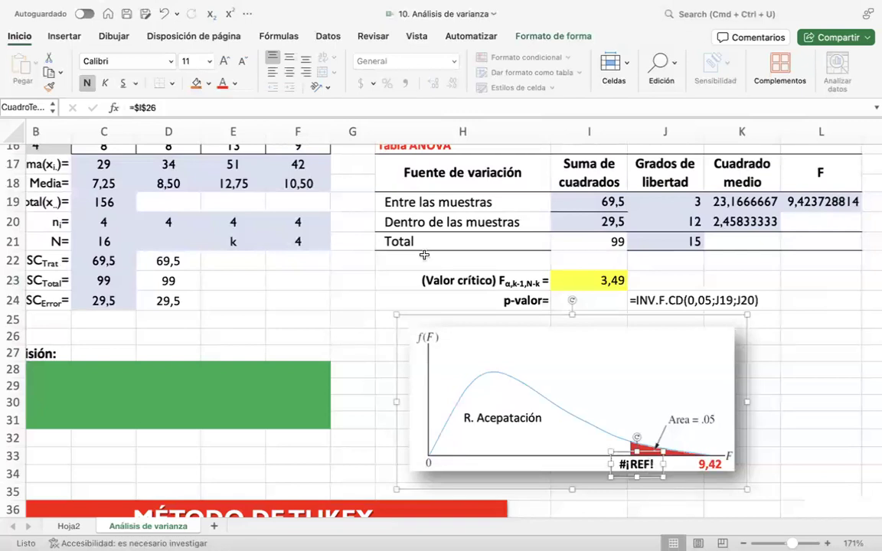
pyautogui.click(650, 281)
pyautogui.click(617, 281)
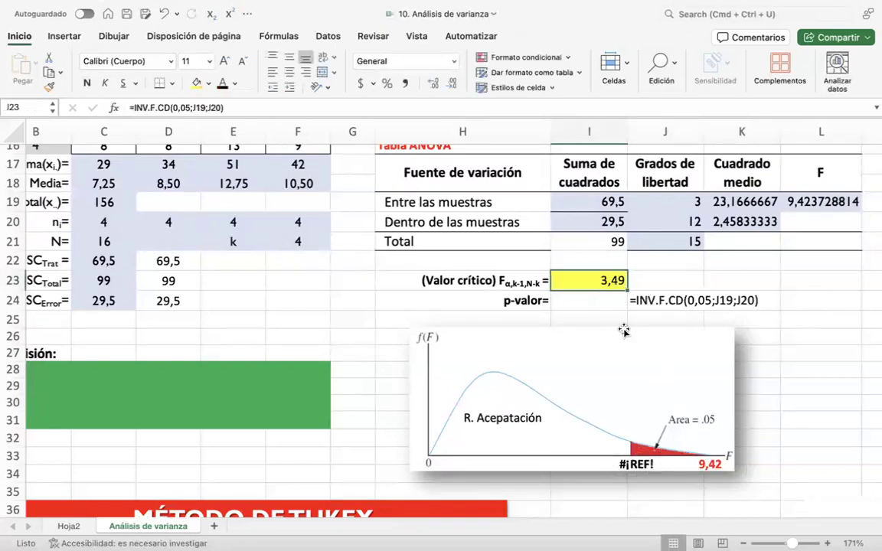
pyautogui.click(637, 464)
pyautogui.click(637, 464)
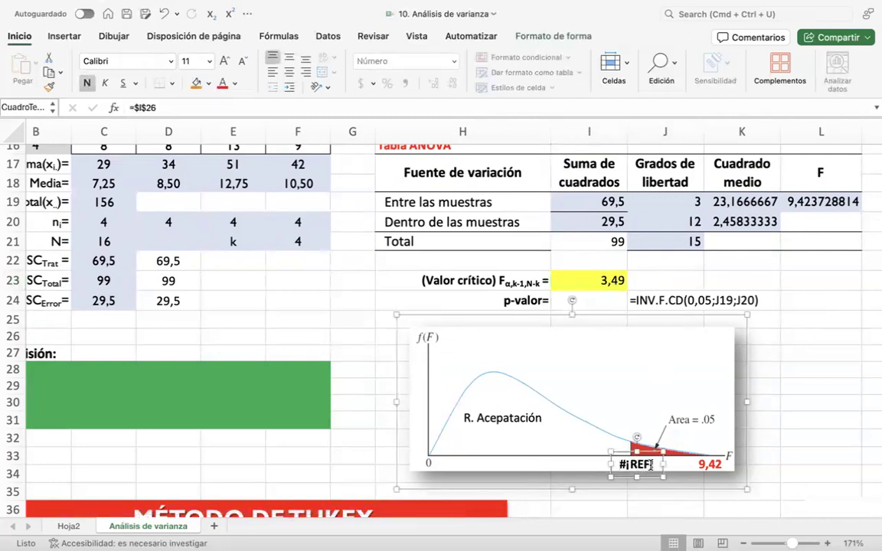
pyautogui.press('BackSpace')
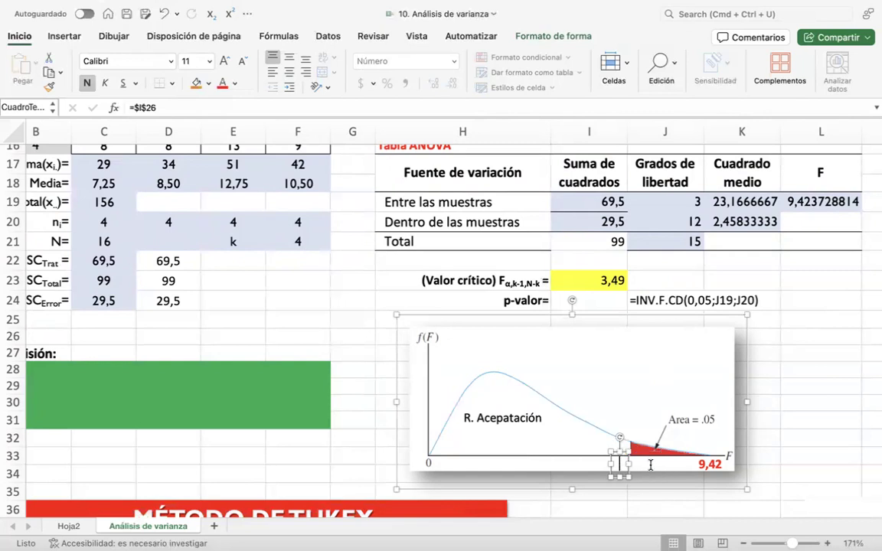
pyautogui.write('3,49')
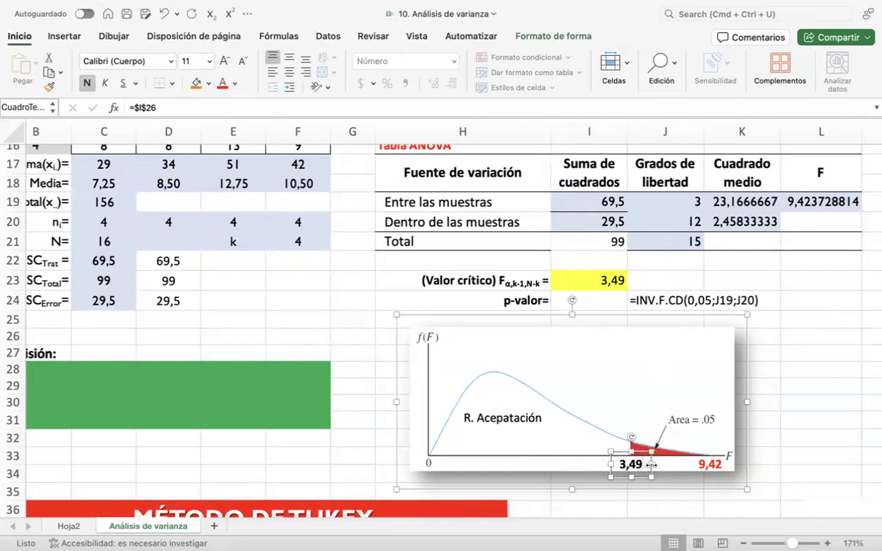
pyautogui.press('Return')
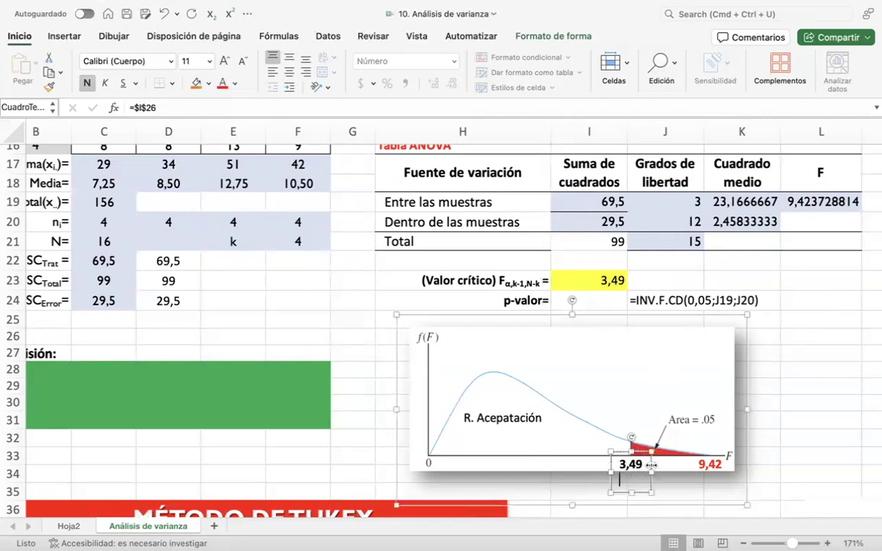
pyautogui.click(796, 401)
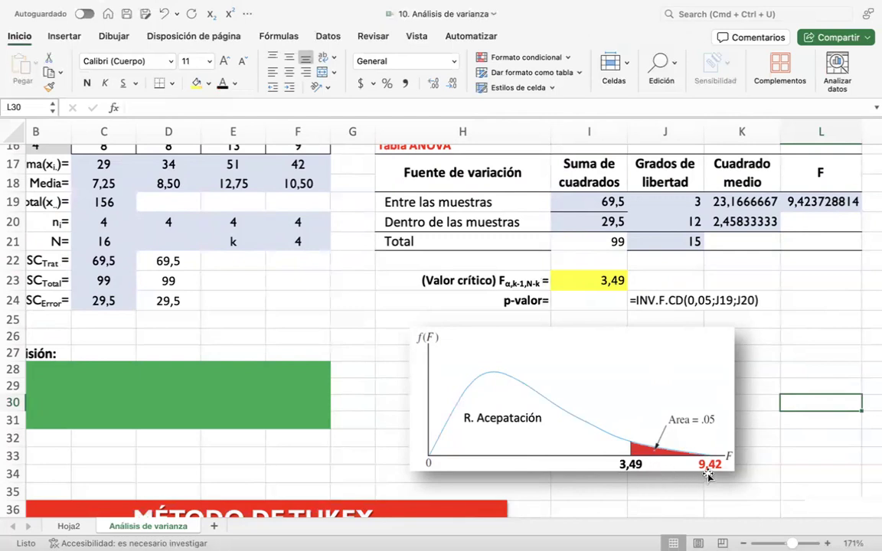
# - Begin a formula in the p-valor cell I24
pyautogui.scroll(10, 292, 398)
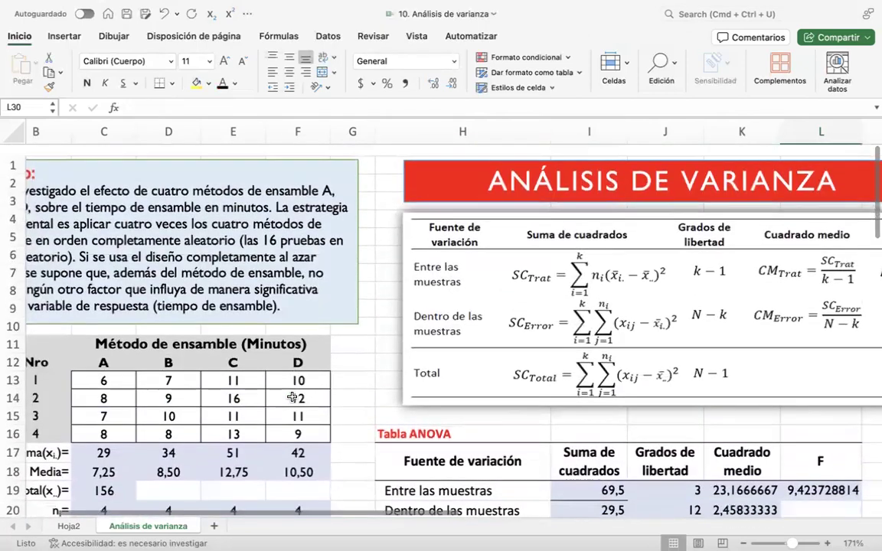
pyautogui.scroll(-10, 292, 397)
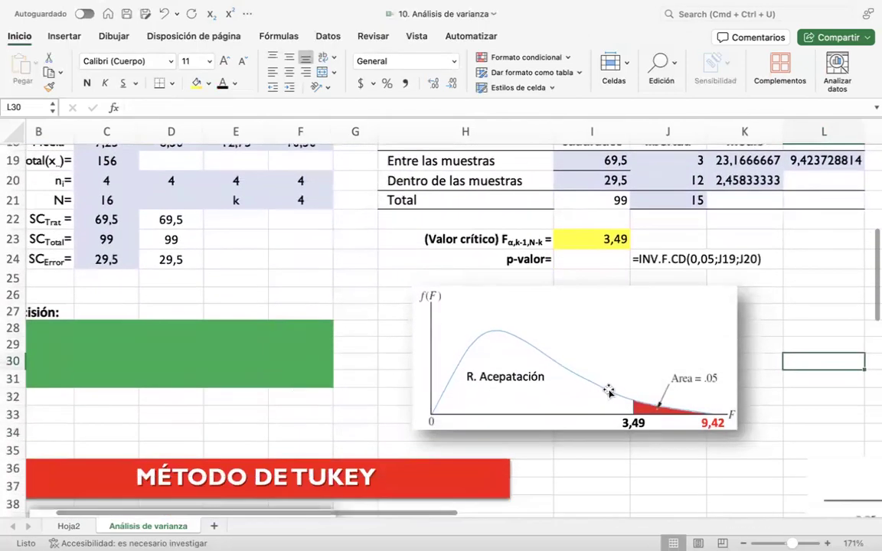
pyautogui.hscroll(-1, 788, 201)
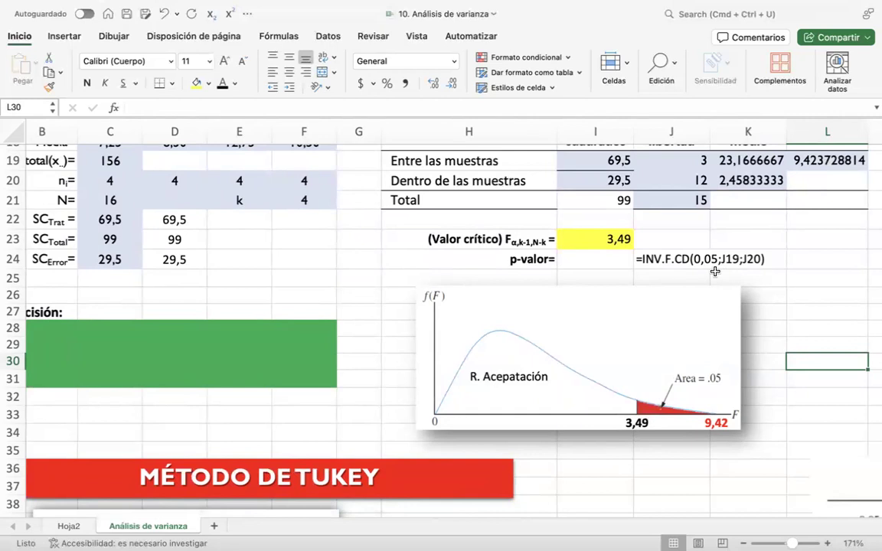
pyautogui.click(610, 264)
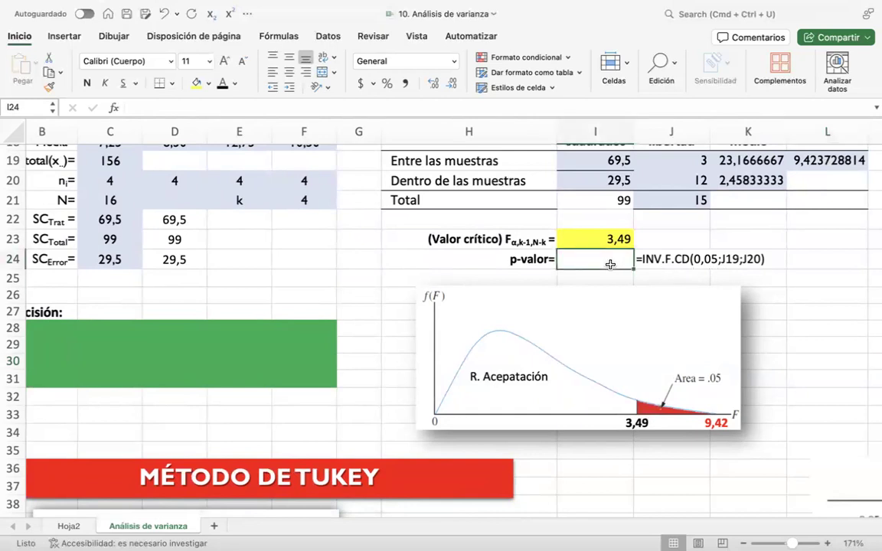
pyautogui.write('=')
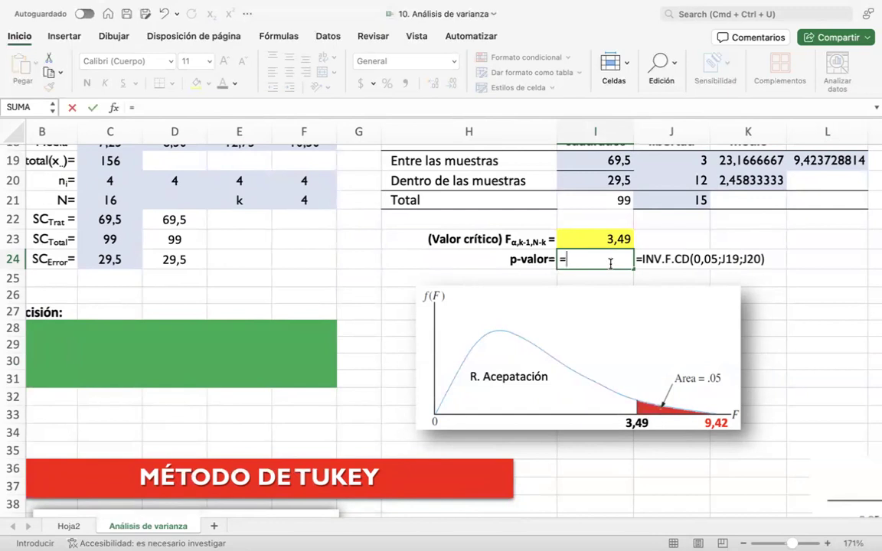
pyautogui.write('inv.')
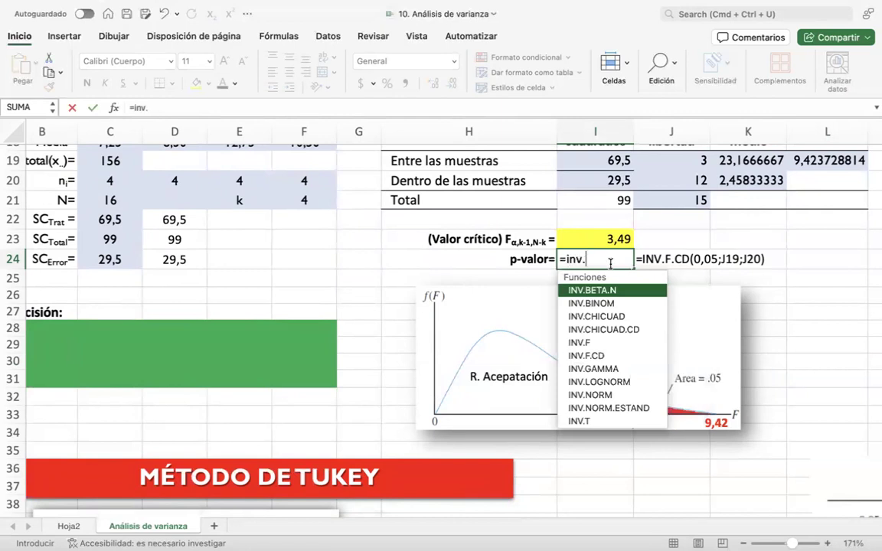
pyautogui.write('f')
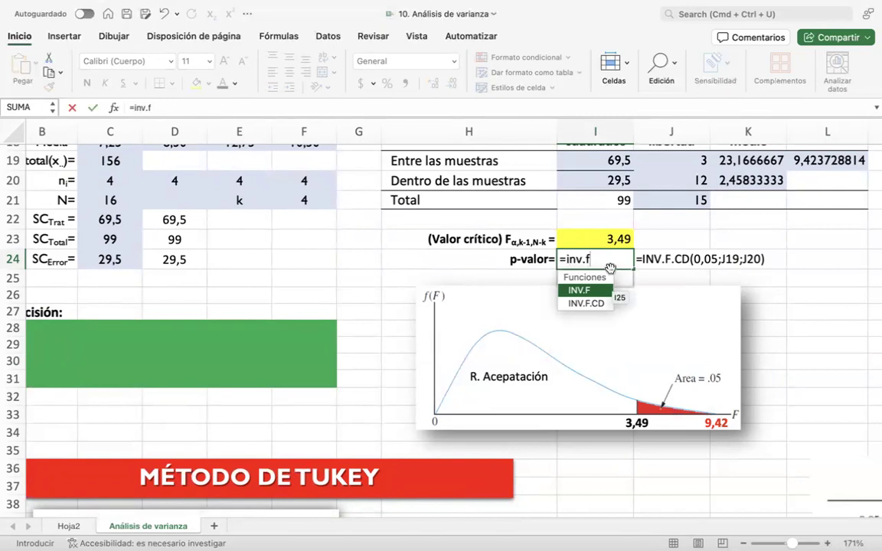
pyautogui.click(588, 303)
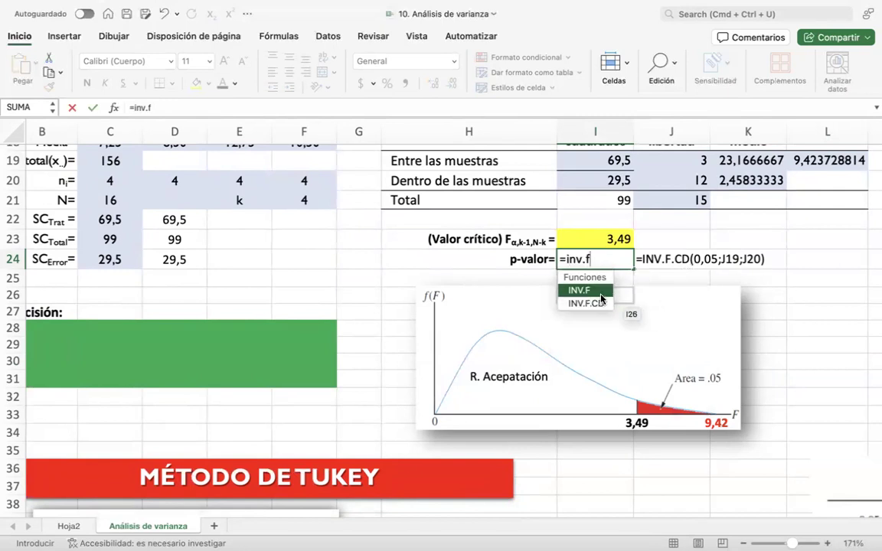
pyautogui.press('BackSpace')
pyautogui.press('BackSpace')
pyautogui.press('BackSpace')
pyautogui.press('BackSpace')
pyautogui.press('BackSpace')
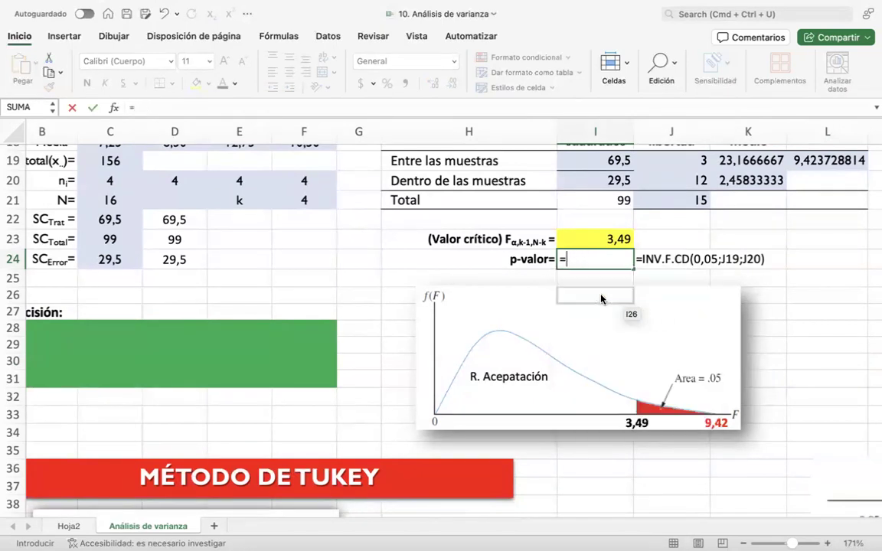
# - Complete the p-value formula in I24 as =DISTR.F.CD(L19;J19;J20)
pyautogui.write('dis')
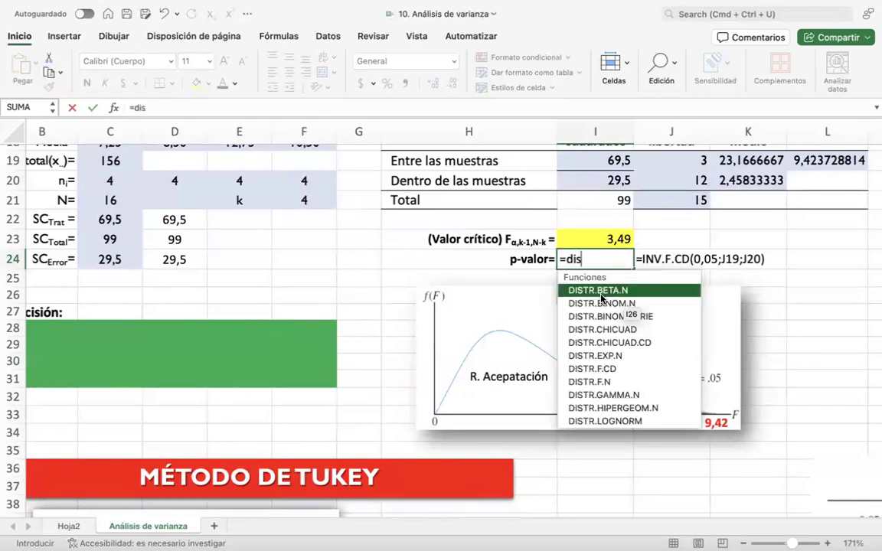
pyautogui.doubleClick(617, 369)
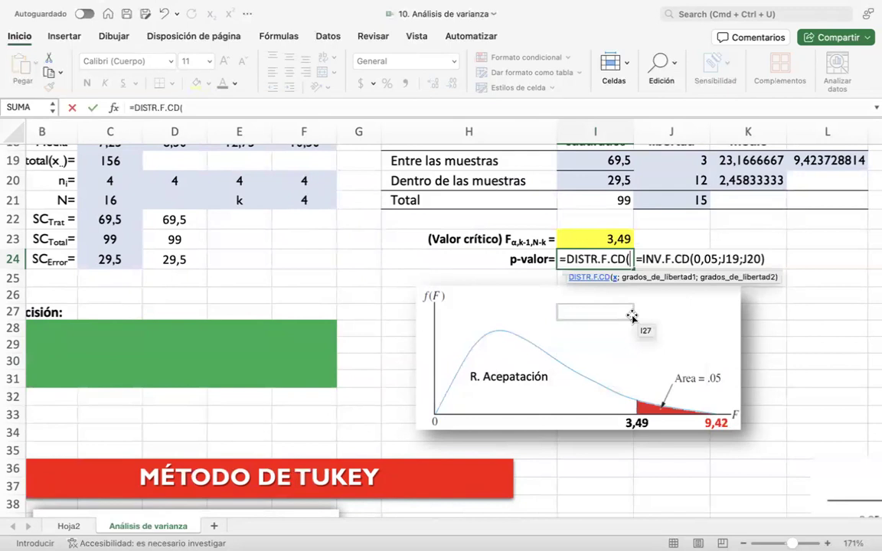
pyautogui.scroll(3, 632, 313)
pyautogui.hscroll(1, 632, 314)
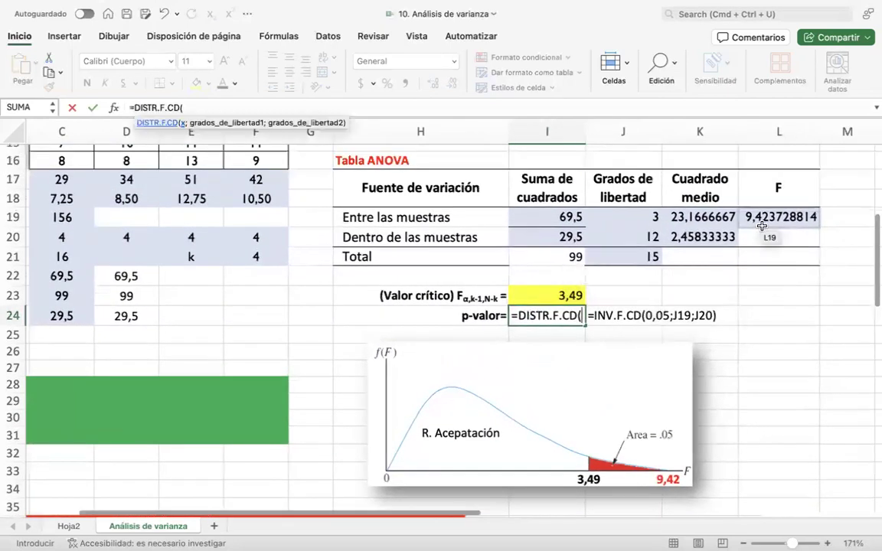
pyautogui.click(762, 220)
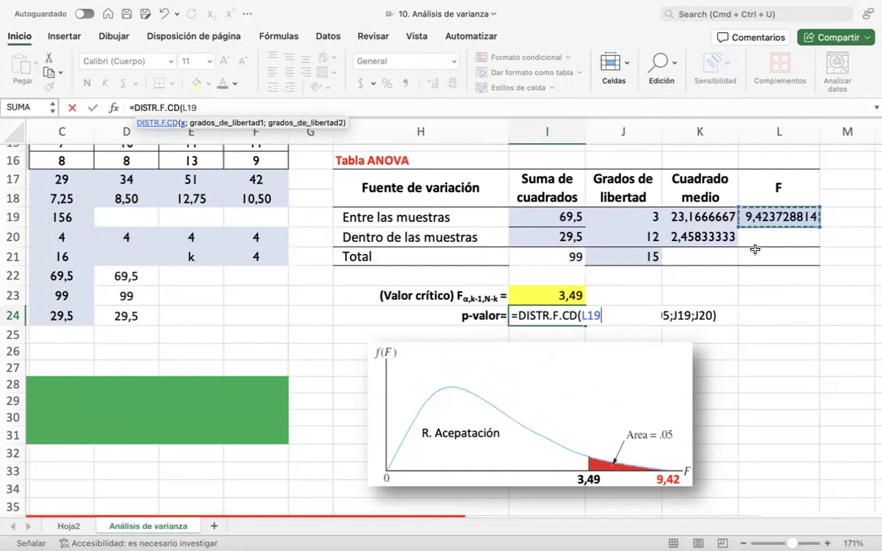
pyautogui.write(';')
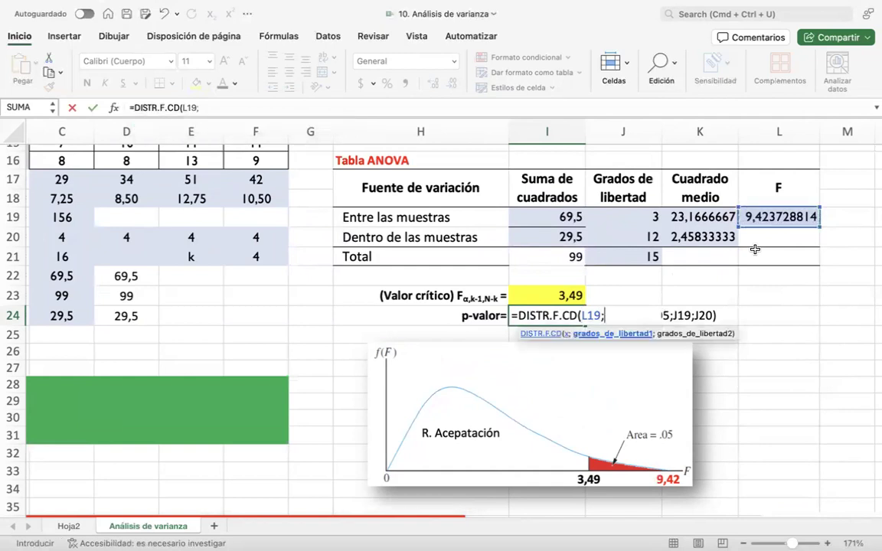
pyautogui.click(640, 219)
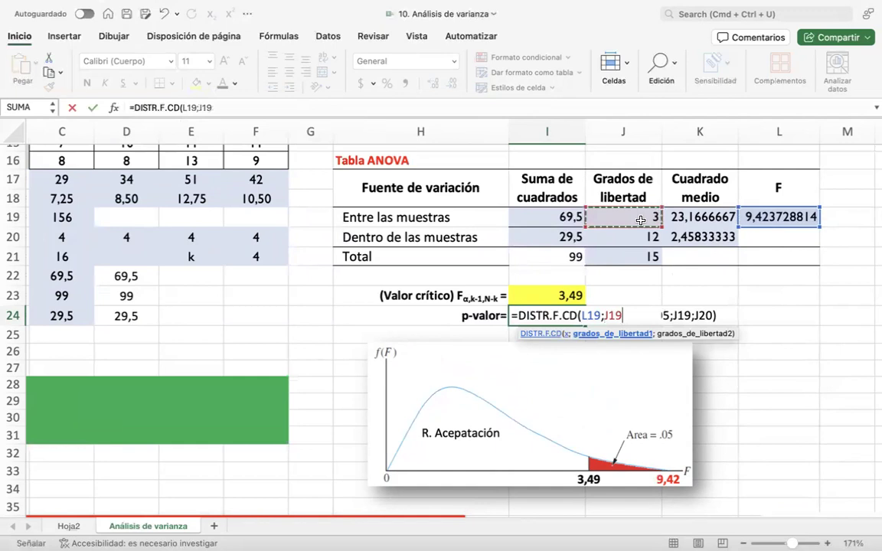
pyautogui.write(';')
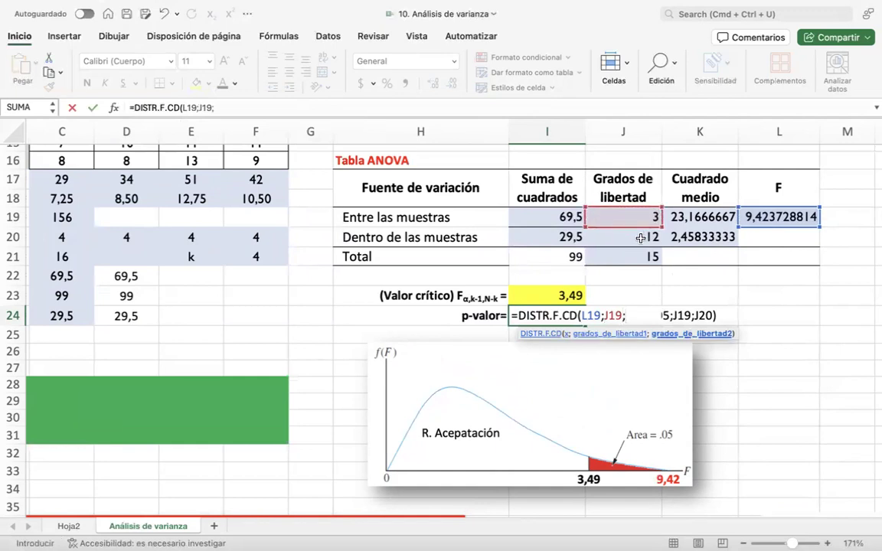
pyautogui.click(641, 238)
pyautogui.write(')')
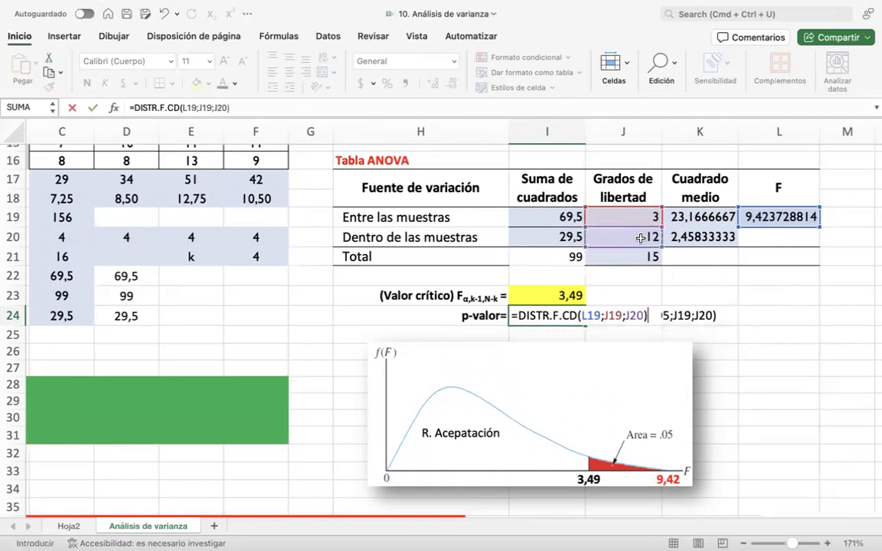
pyautogui.press('Return')
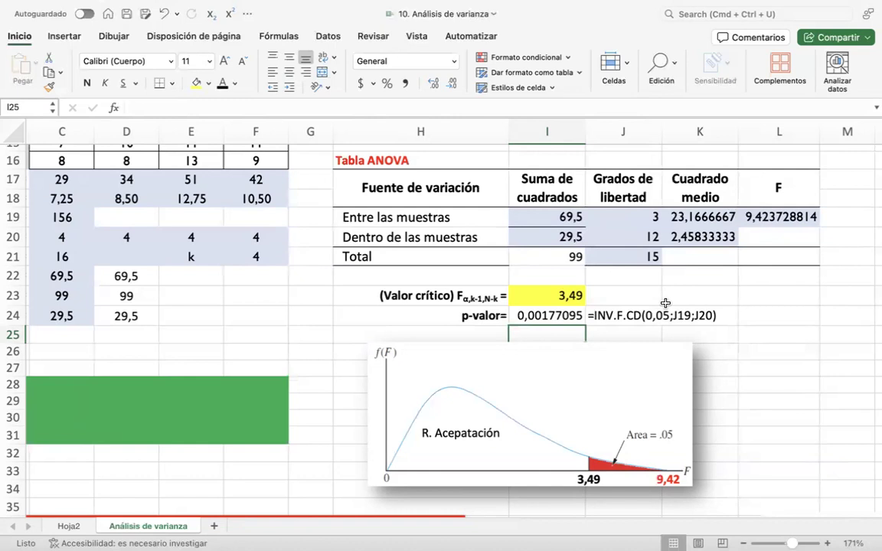
# - Run the Análisis de varianza de un factor data analysis on C13:F16, grouped by columns with alpha 0,05, and output range $M$24
pyautogui.hscroll(5, 666, 303)
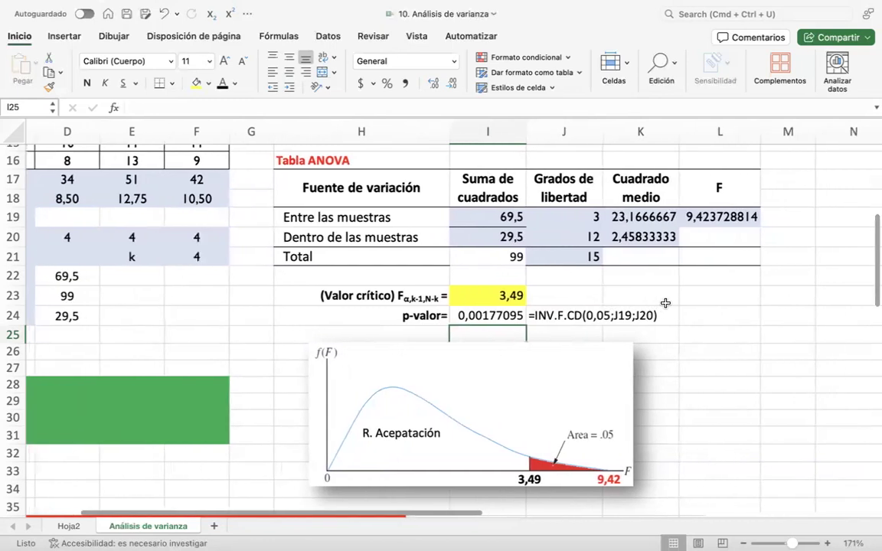
pyautogui.click(688, 298)
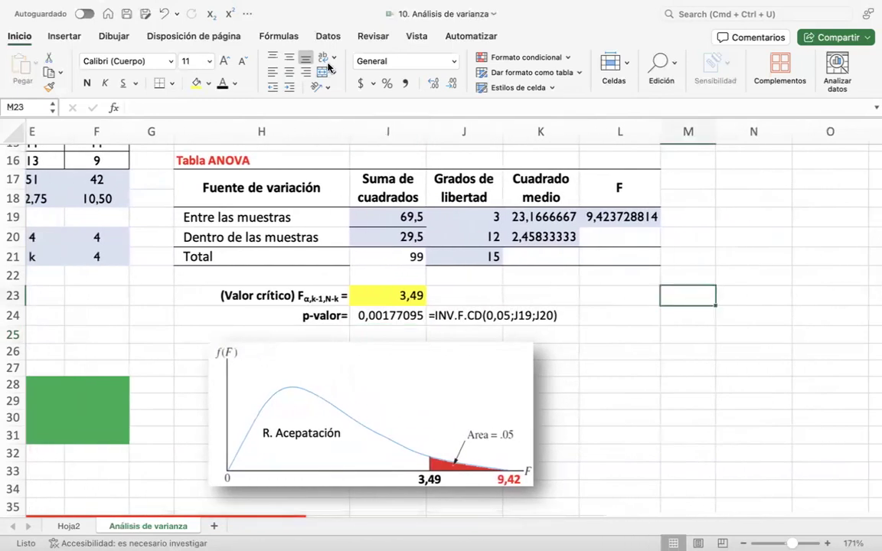
pyautogui.click(329, 37)
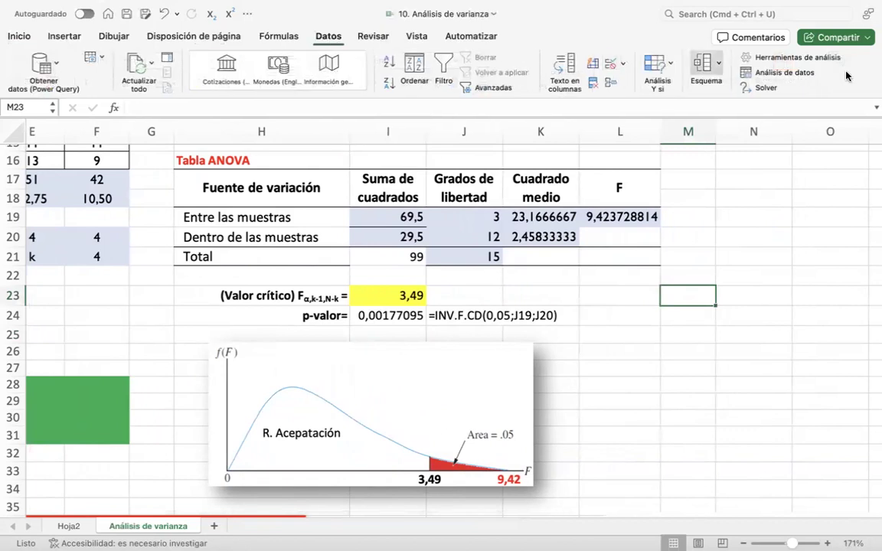
pyautogui.click(781, 72)
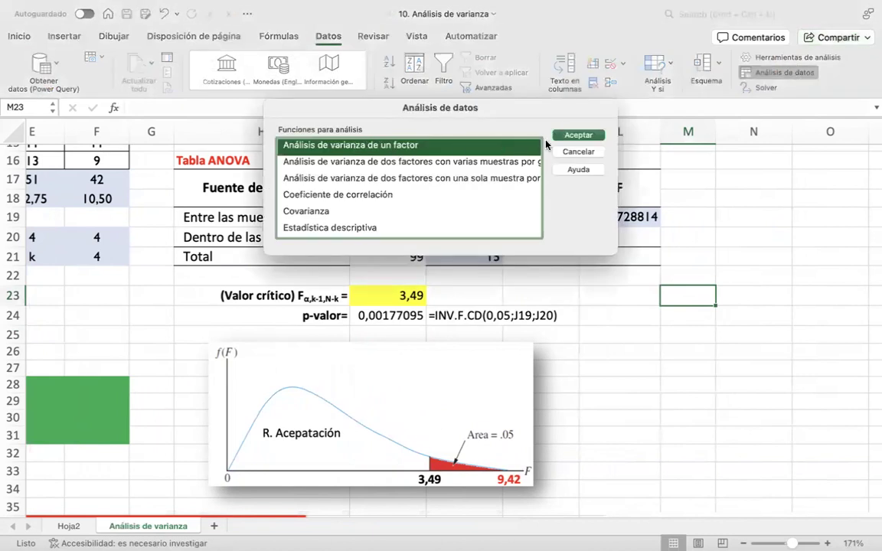
pyautogui.click(578, 139)
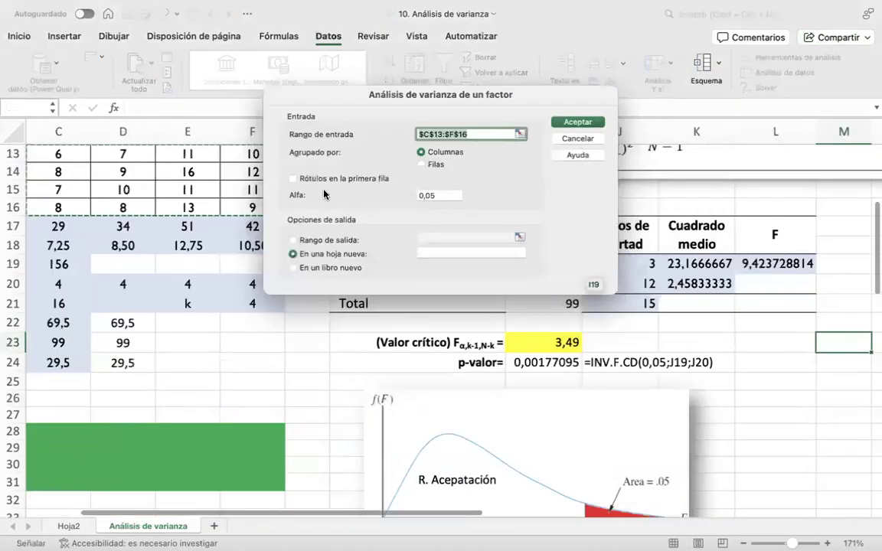
pyautogui.scroll(3, 110, 192)
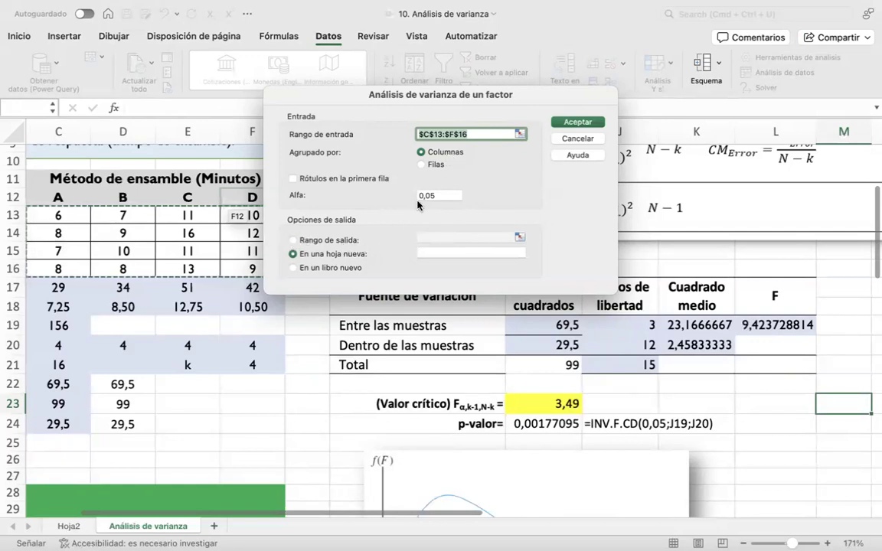
pyautogui.click(328, 240)
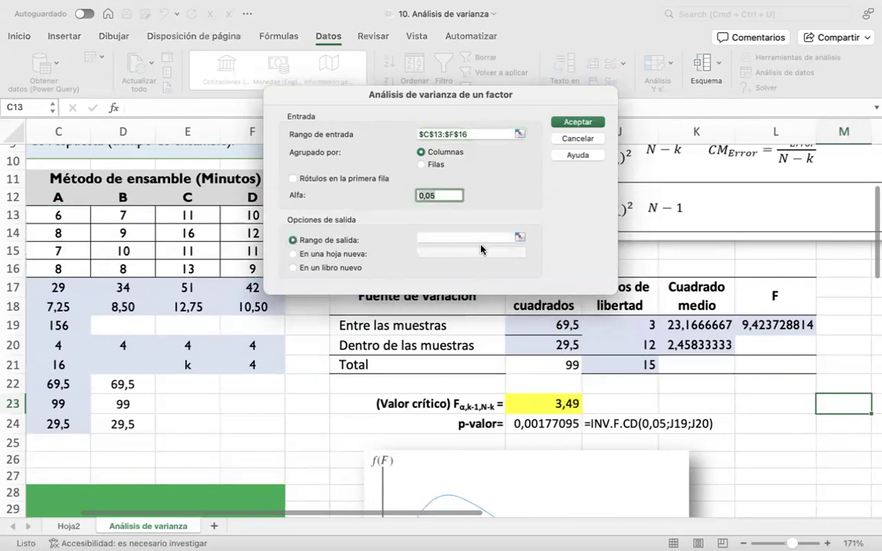
pyautogui.click(518, 239)
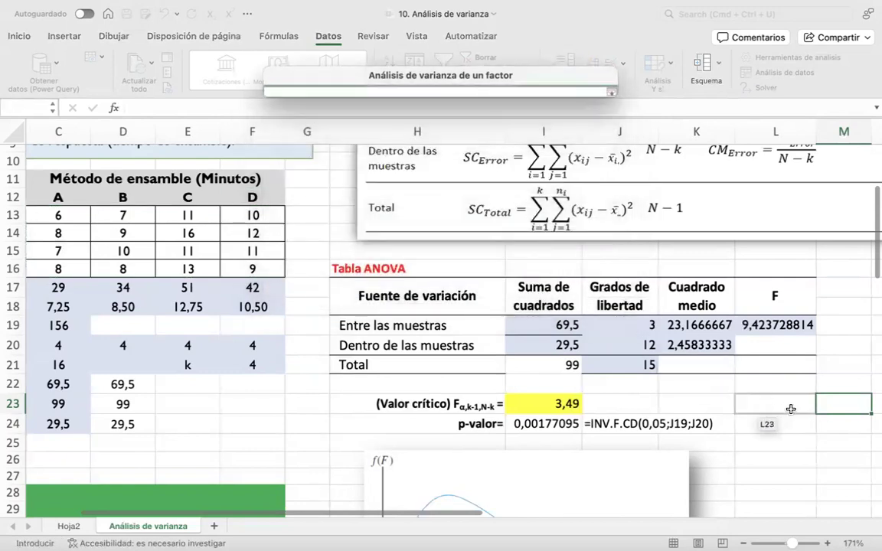
pyautogui.click(826, 424)
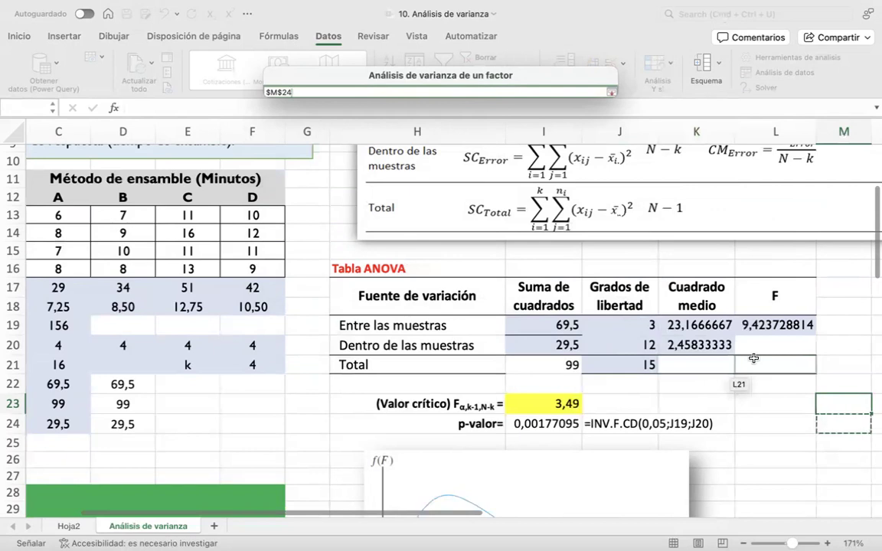
pyautogui.press('Return')
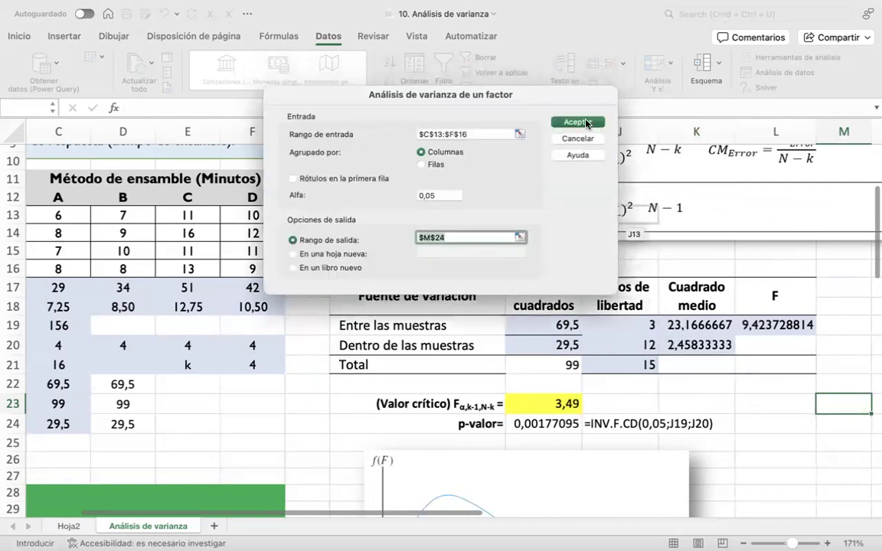
pyautogui.click(578, 123)
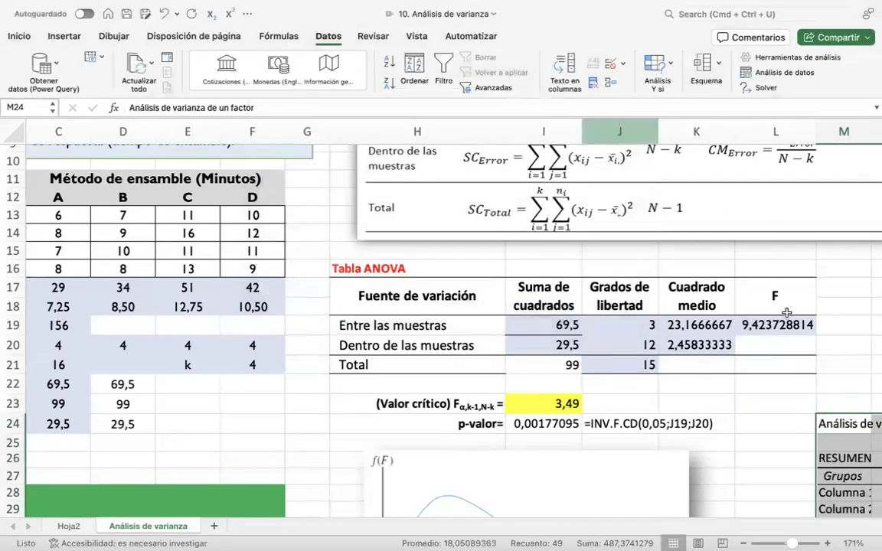
# - Move the Tukey quantile table picture below the generated variance analysis output and autofit column M to its contents
pyautogui.scroll(-4, 786, 312)
pyautogui.hscroll(2, 786, 313)
pyautogui.scroll(-5, 786, 312)
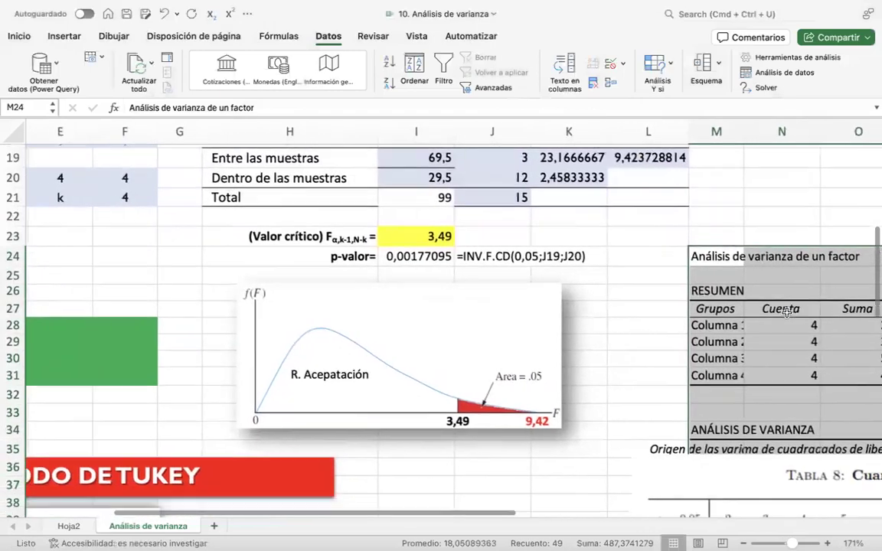
pyautogui.scroll(4, 786, 313)
pyautogui.hscroll(2, 786, 313)
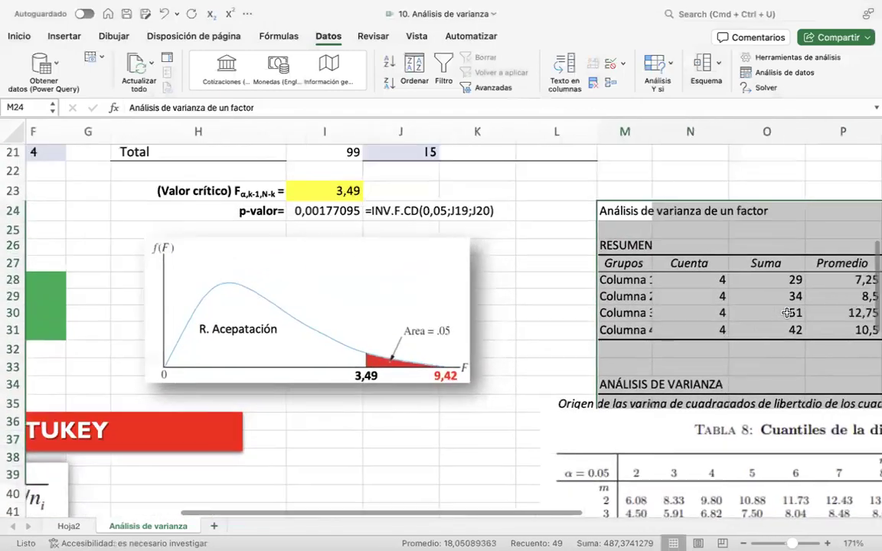
pyautogui.scroll(-4, 748, 276)
pyautogui.hscroll(1, 747, 276)
pyautogui.moveTo(747, 418); pyautogui.dragTo(725, 478)
pyautogui.doubleClick(581, 132)
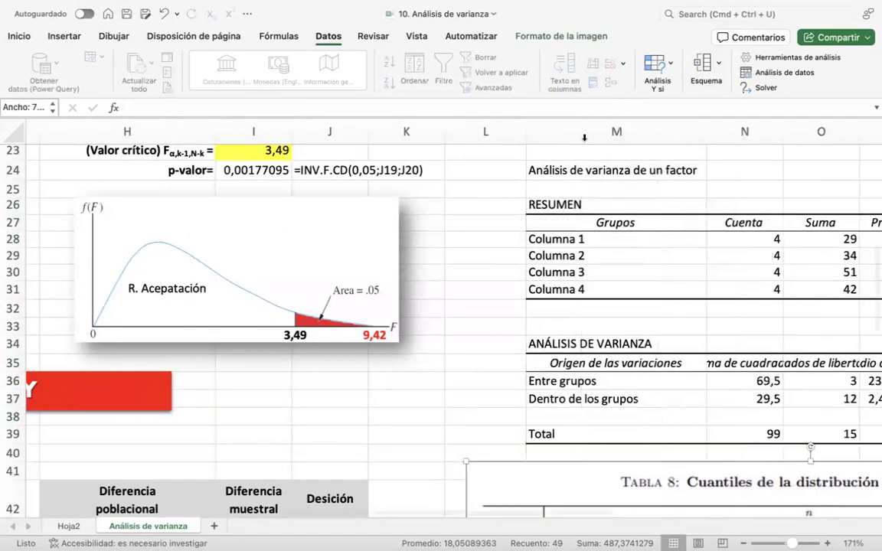
pyautogui.hscroll(2, 691, 284)
pyautogui.scroll(5, 679, 337)
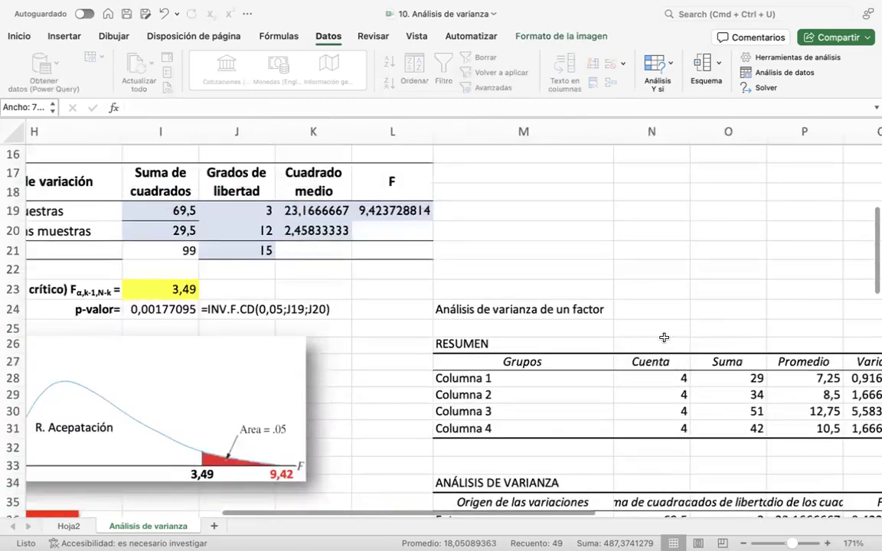
pyautogui.scroll(-5, 232, 314)
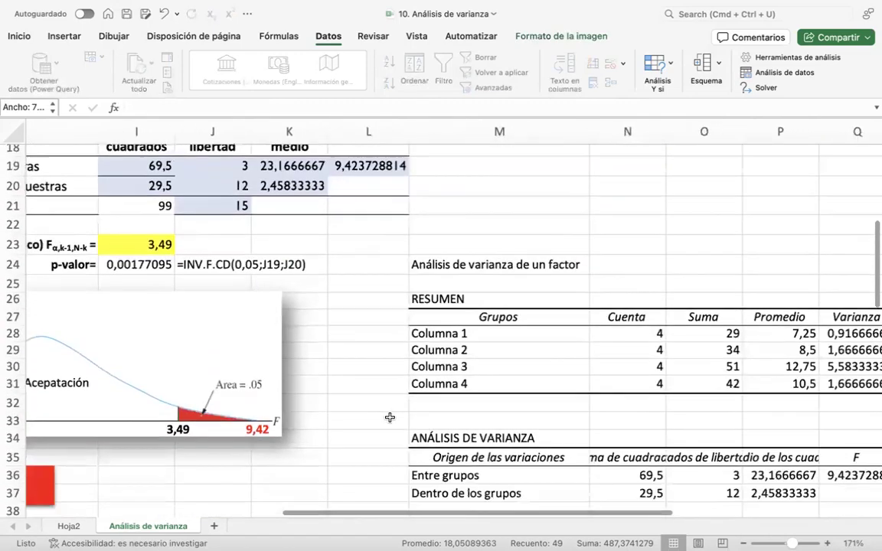
pyautogui.scroll(-1, 677, 430)
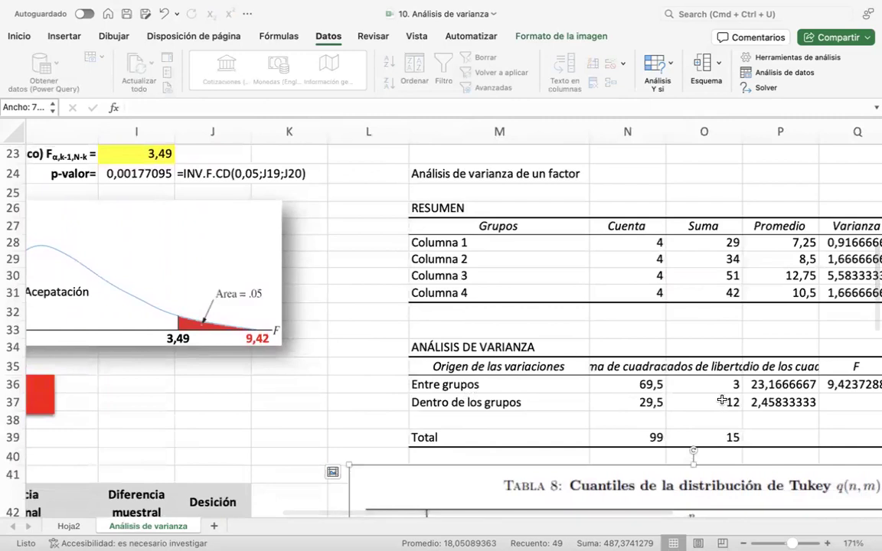
# - Compare F, probability and critical F in the generated variance analysis output with the manually built ANOVA table and its p-value
pyautogui.hscroll(2, 700, 434)
pyautogui.scroll(-1, 700, 434)
pyautogui.hscroll(1, 674, 369)
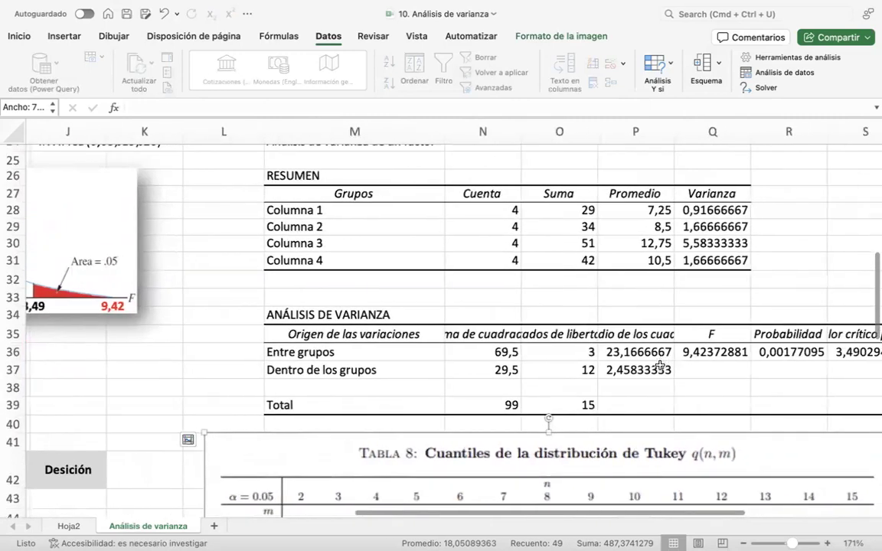
pyautogui.click(723, 352)
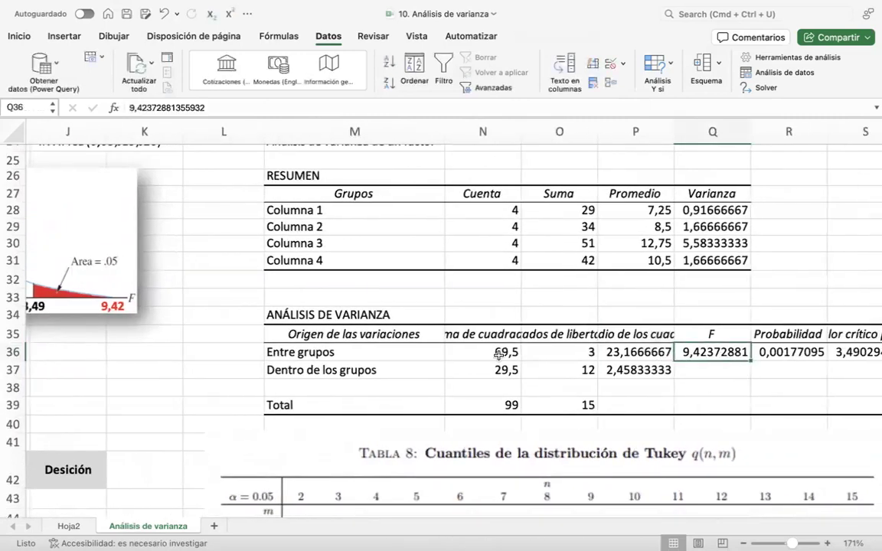
pyautogui.hscroll(-3, 478, 320)
pyautogui.scroll(5, 437, 315)
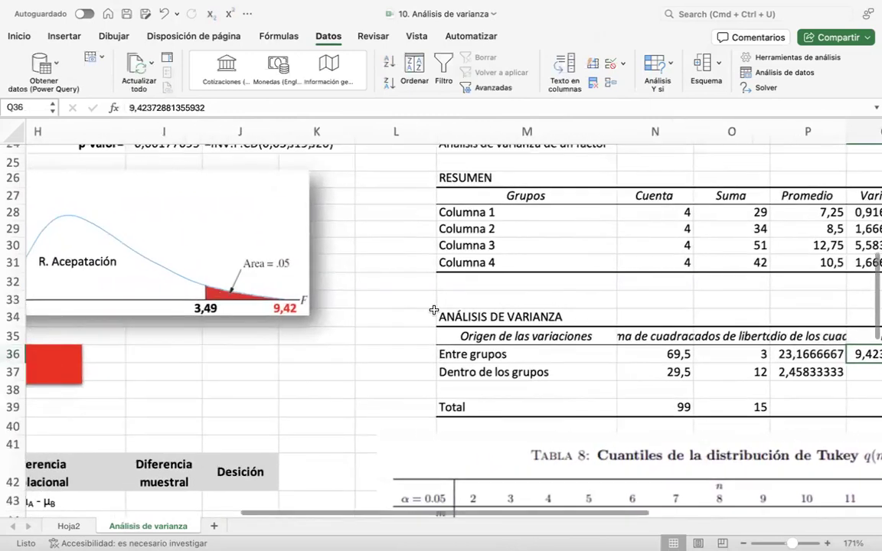
pyautogui.scroll(-3, 183, 276)
pyautogui.hscroll(5, 199, 277)
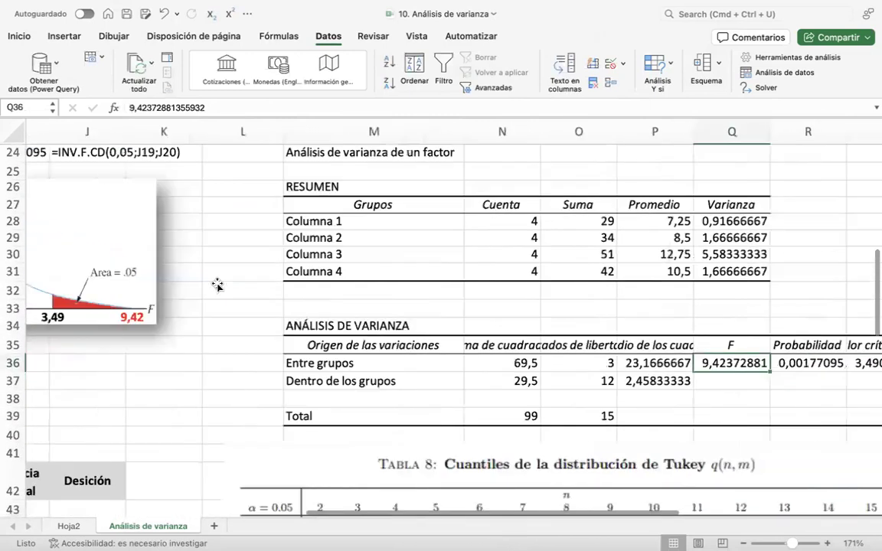
pyautogui.hscroll(1, 273, 290)
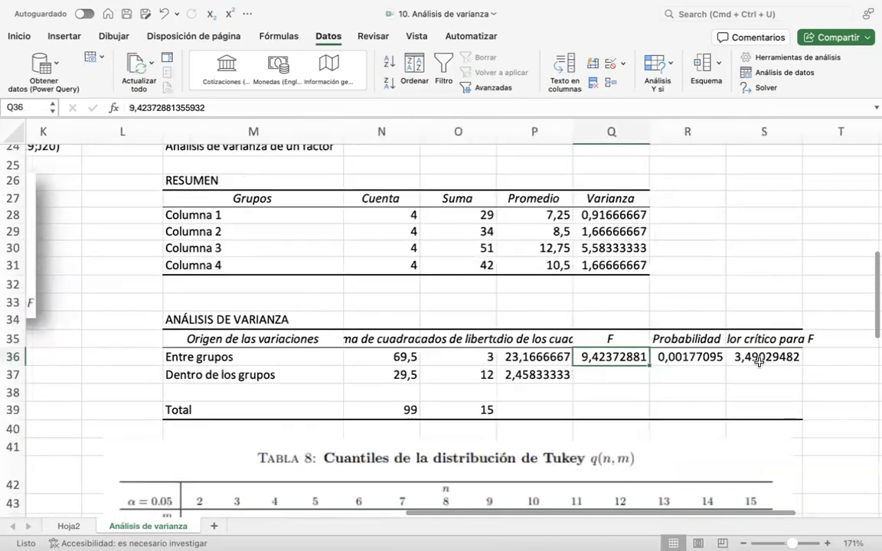
pyautogui.hscroll(-3, 187, 297)
pyautogui.scroll(5, 187, 297)
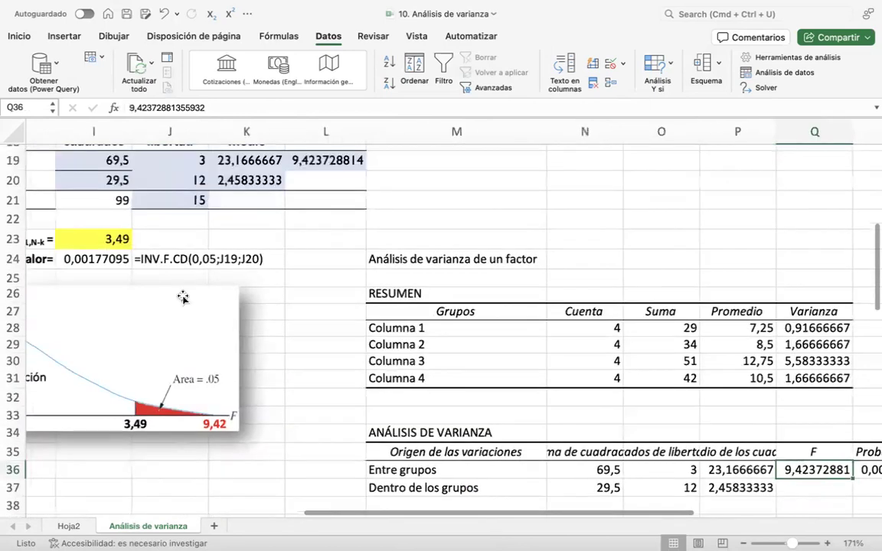
pyautogui.hscroll(-1, 183, 297)
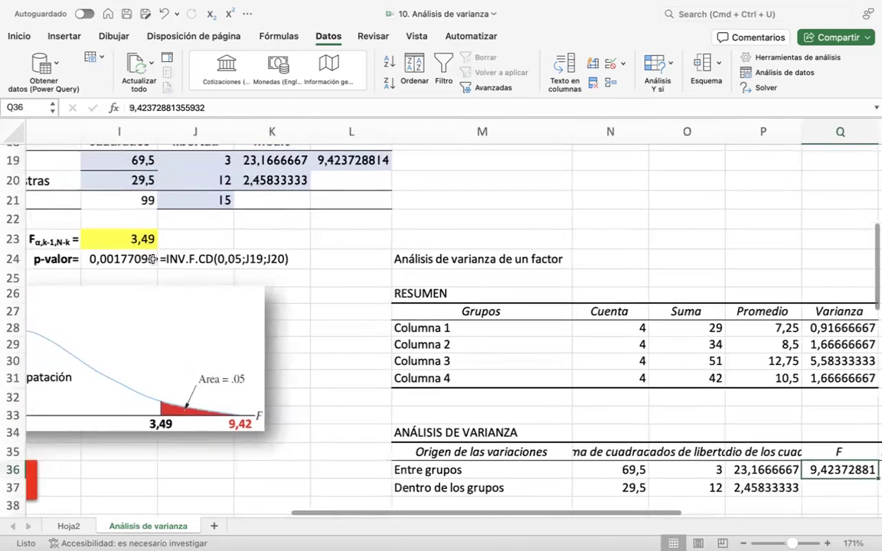
pyautogui.hscroll(-5, 157, 264)
pyautogui.scroll(2, 159, 272)
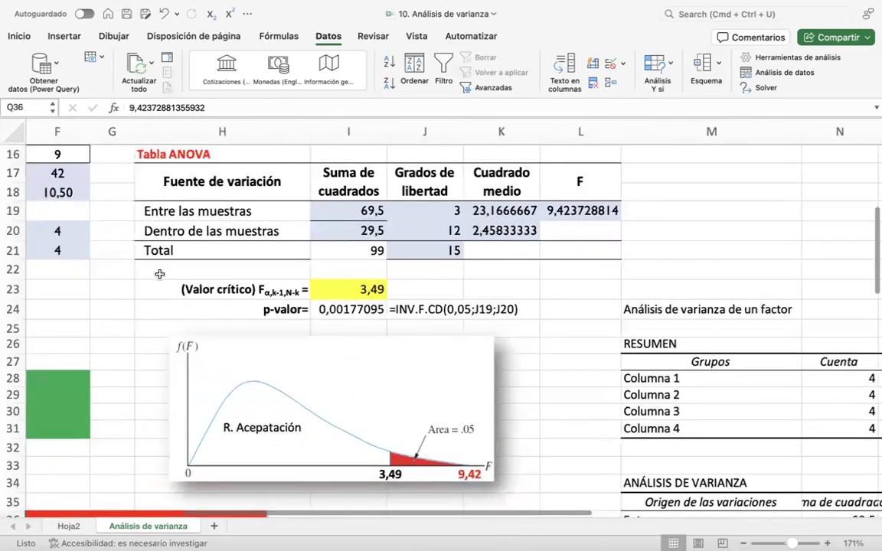
pyautogui.hscroll(-5, 141, 274)
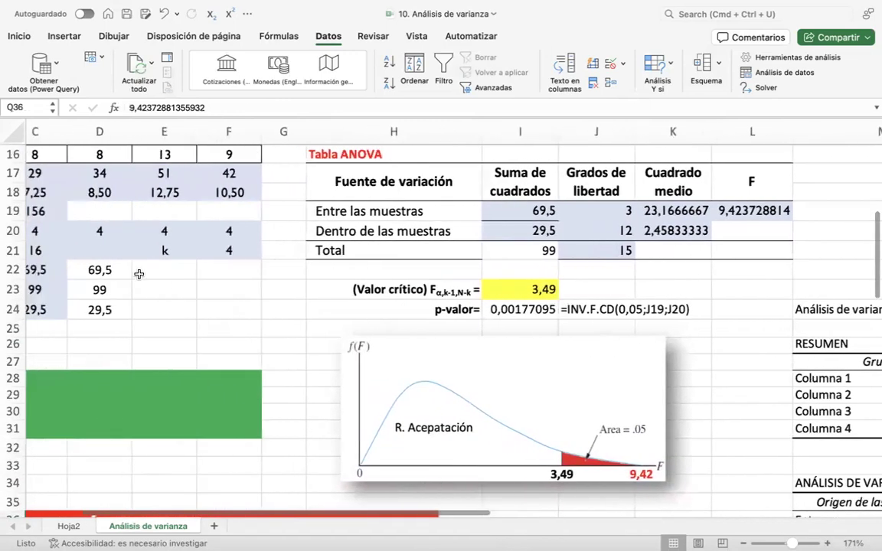
pyautogui.hscroll(-2, 124, 272)
pyautogui.scroll(1, 124, 272)
# - Apply the Número format to the k cell C43 in the Método de Tukey section
pyautogui.scroll(-5, 125, 272)
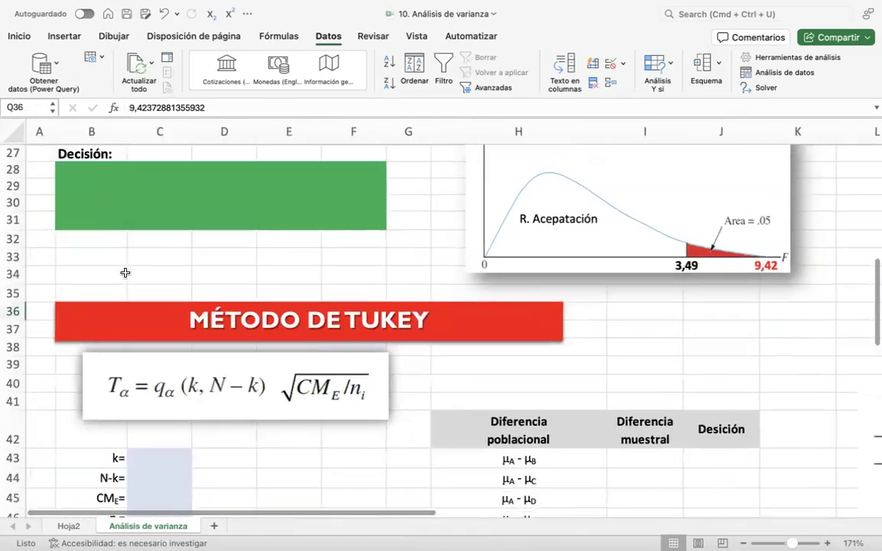
pyautogui.scroll(-4, 125, 272)
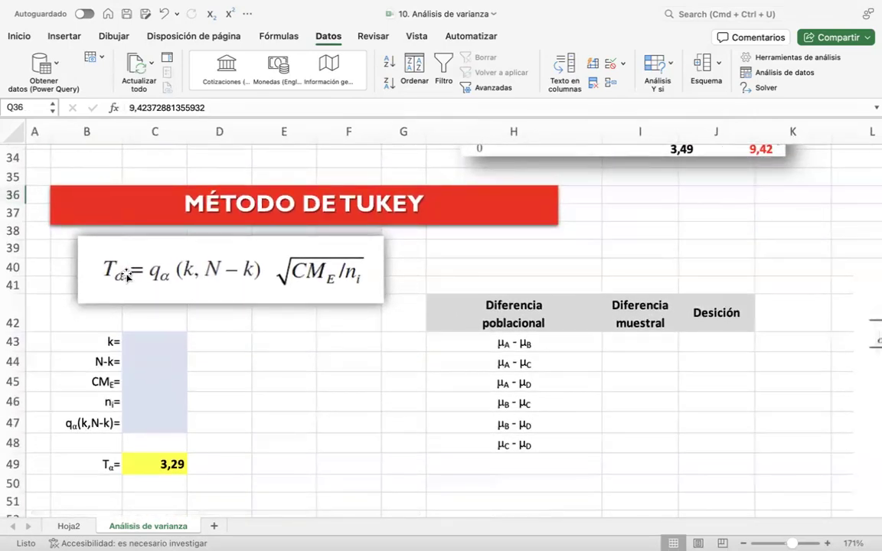
pyautogui.click(206, 341)
pyautogui.click(184, 342)
pyautogui.scroll(12, 170, 222)
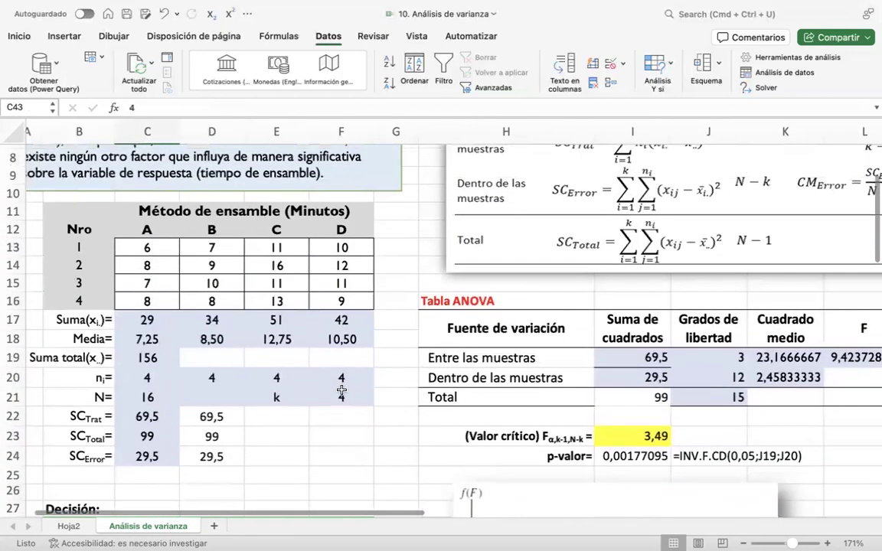
pyautogui.scroll(-10, 307, 367)
pyautogui.scroll(-3, 271, 365)
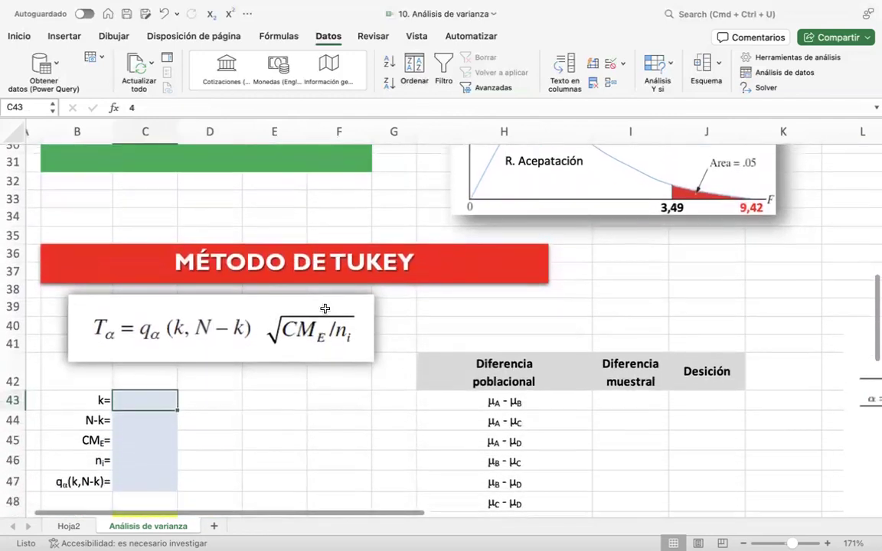
pyautogui.click(22, 36)
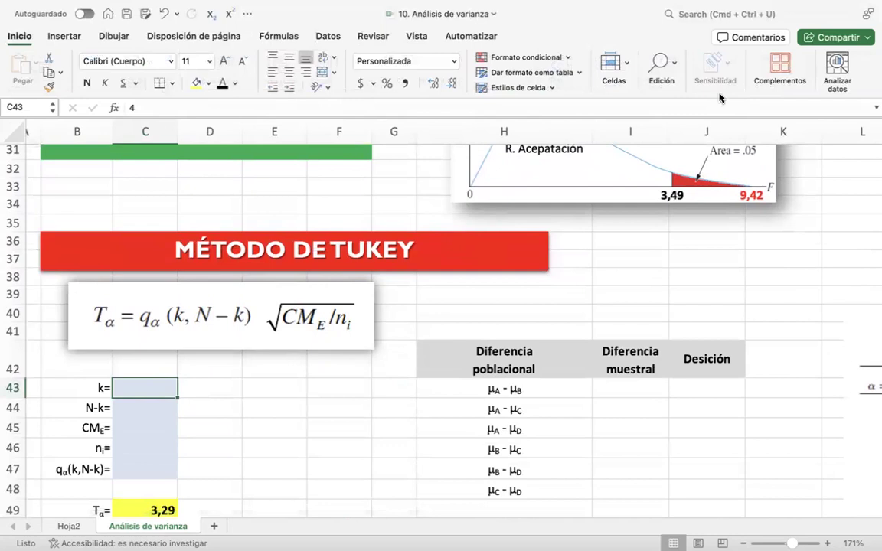
pyautogui.scroll(10, 441, 275)
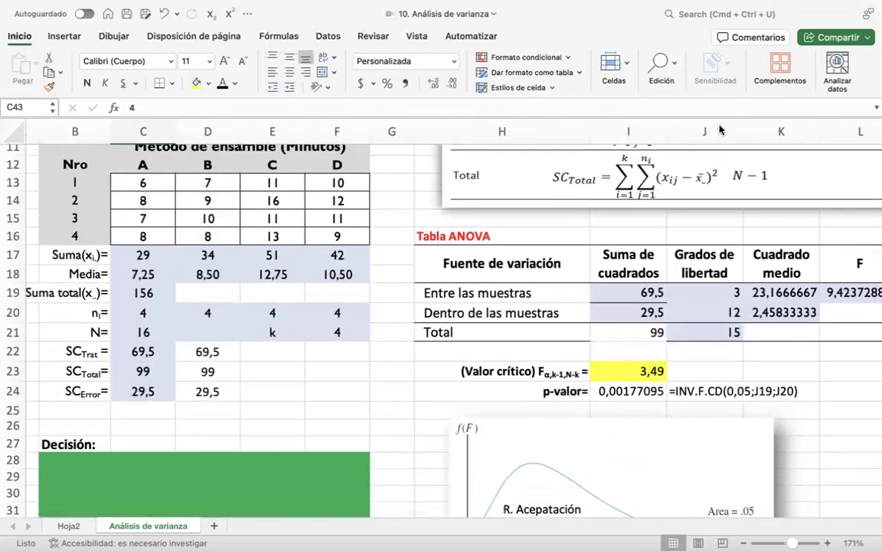
pyautogui.click(455, 66)
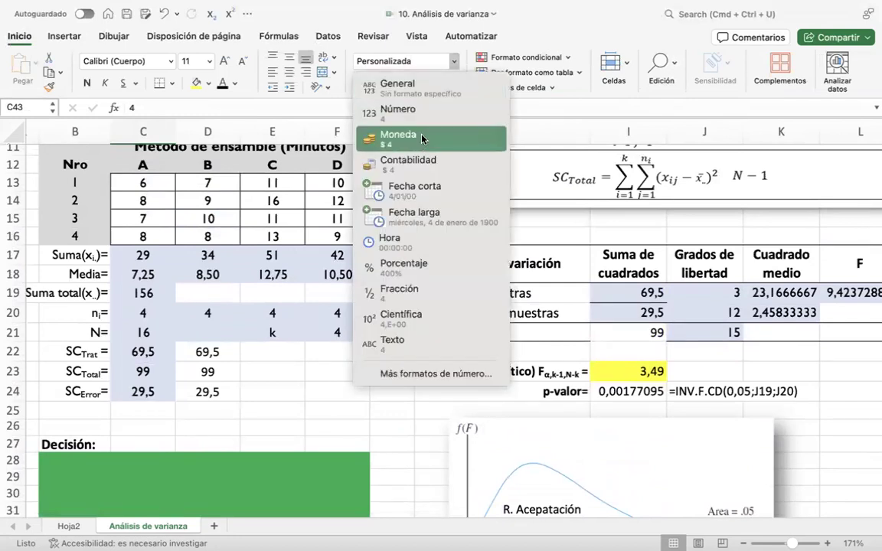
pyautogui.click(398, 111)
# - Copy the formatting of the k cell C43 onto the N-k cell C44
pyautogui.scroll(-10, 342, 287)
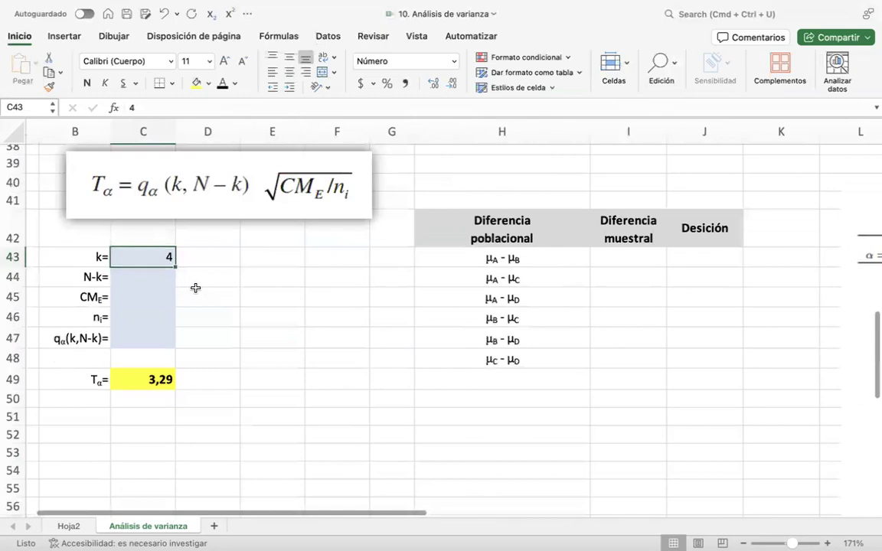
pyautogui.click(141, 280)
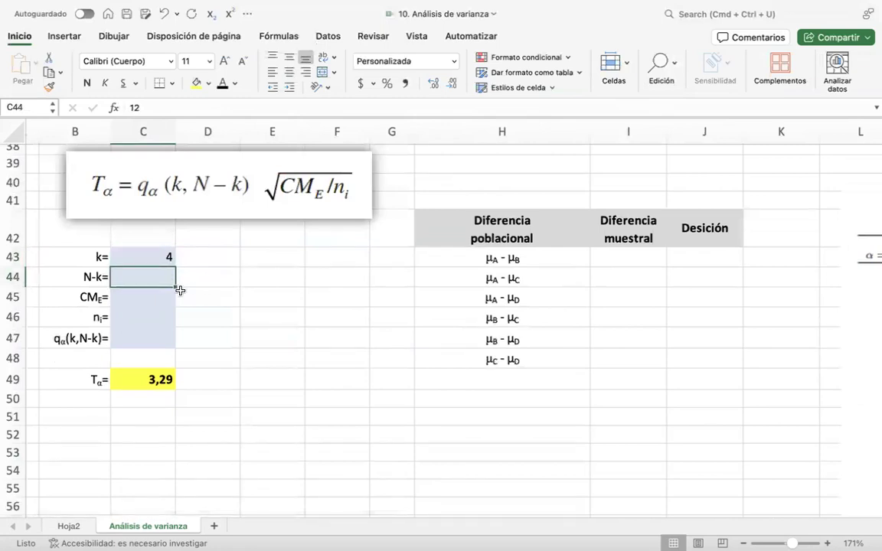
pyautogui.scroll(6, 232, 285)
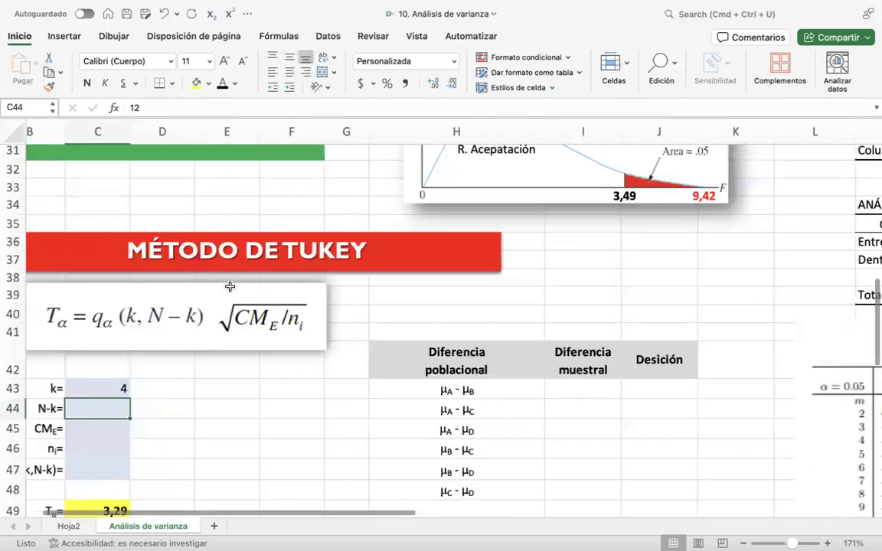
pyautogui.scroll(1, 233, 280)
pyautogui.scroll(-4, 315, 271)
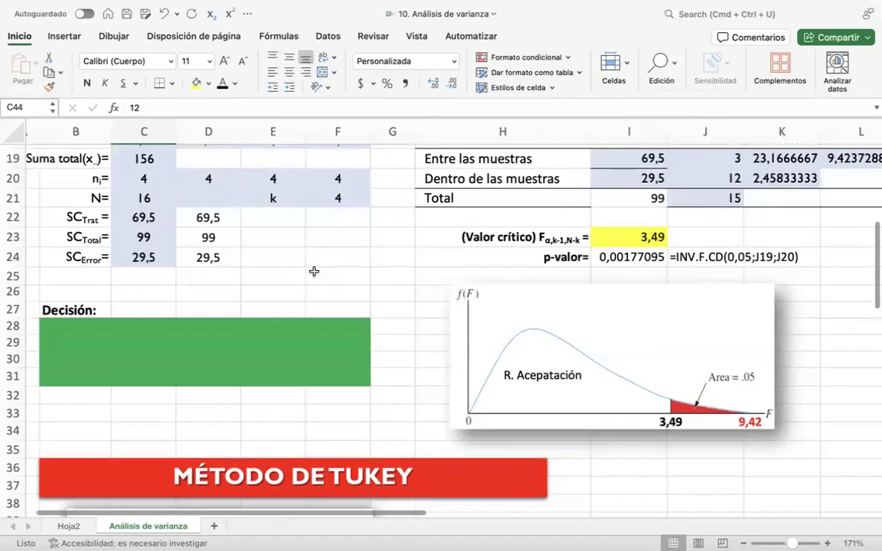
pyautogui.scroll(-3, 287, 293)
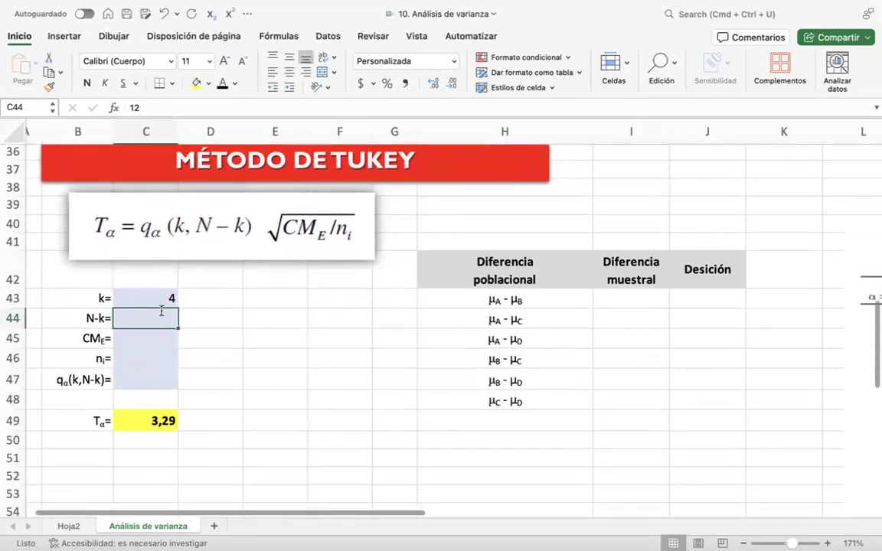
pyautogui.click(159, 297)
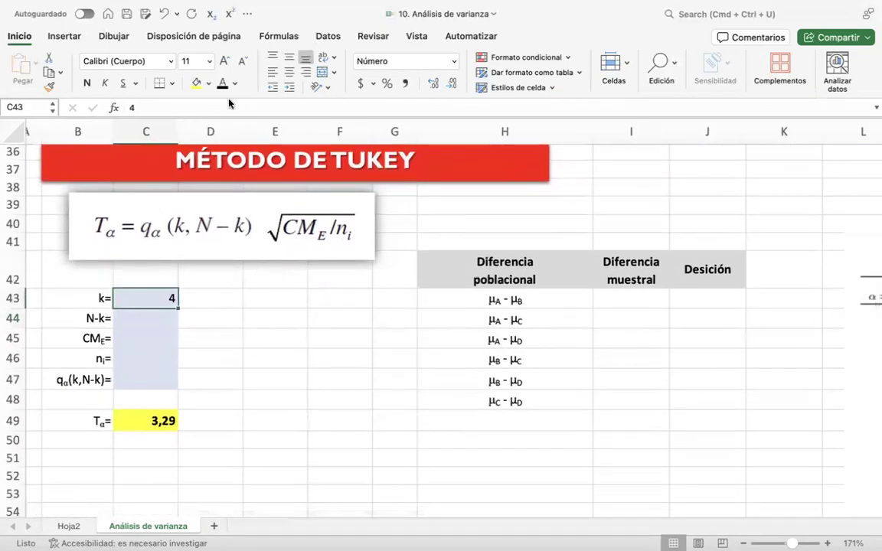
pyautogui.click(49, 87)
pyautogui.click(145, 316)
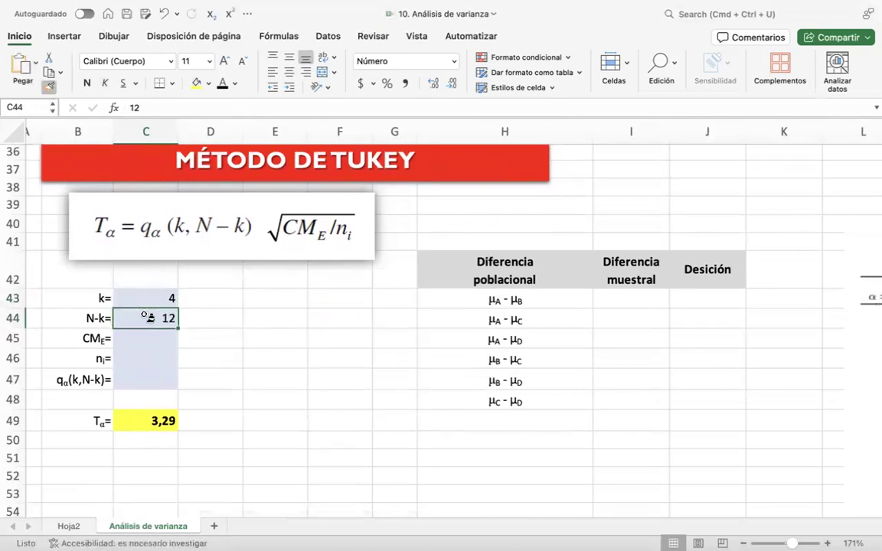